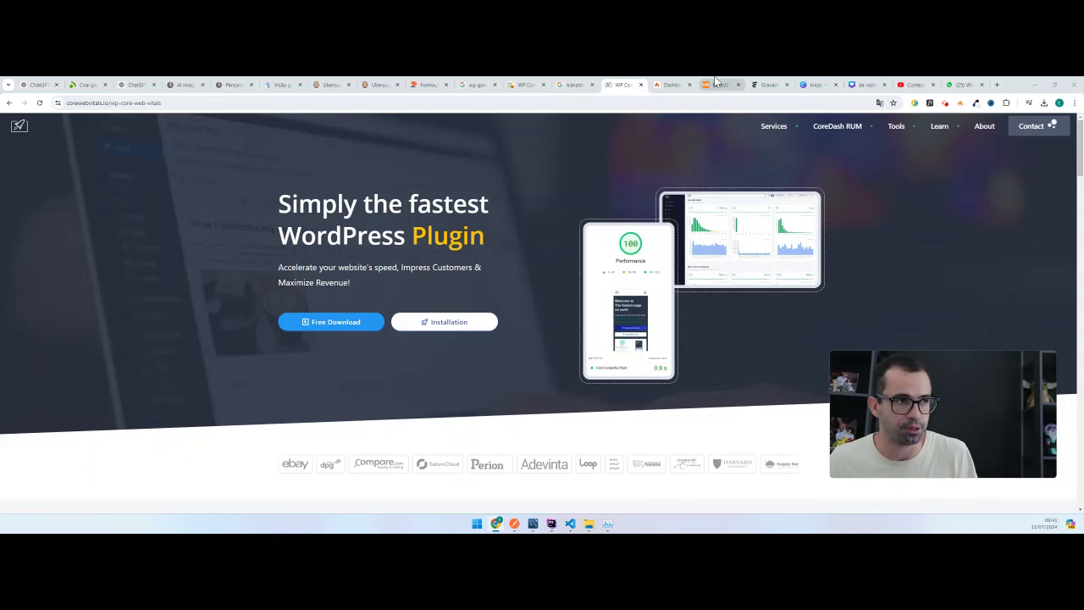
- Open the WP Core Web Vitals dashboard in the WordPress admin and examine its PageSpeed Score and Cache sections
left_click(528, 84)
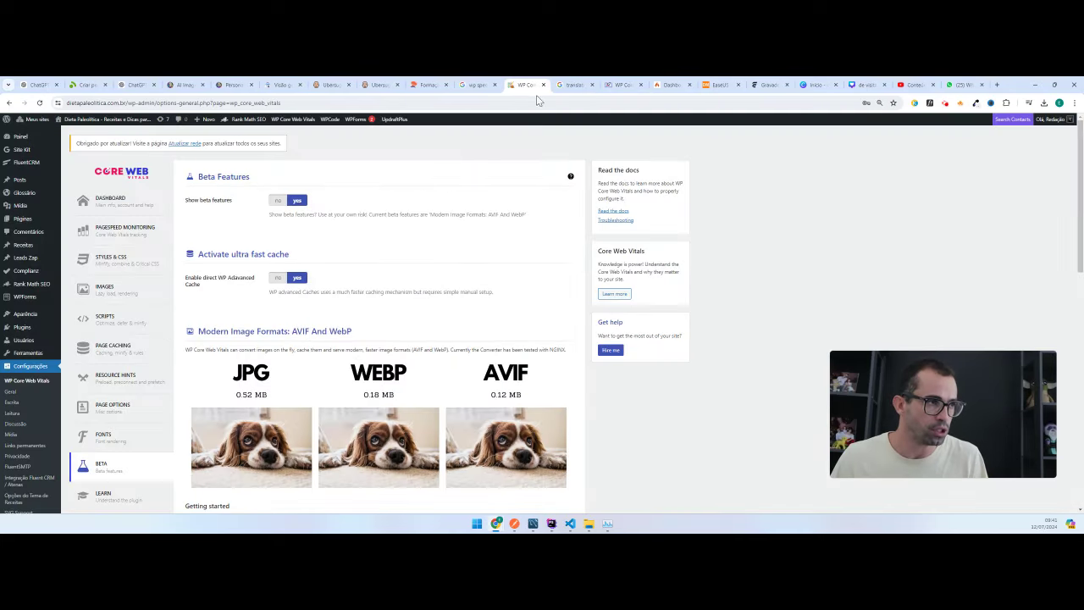
scroll(68, 350, "down", 2)
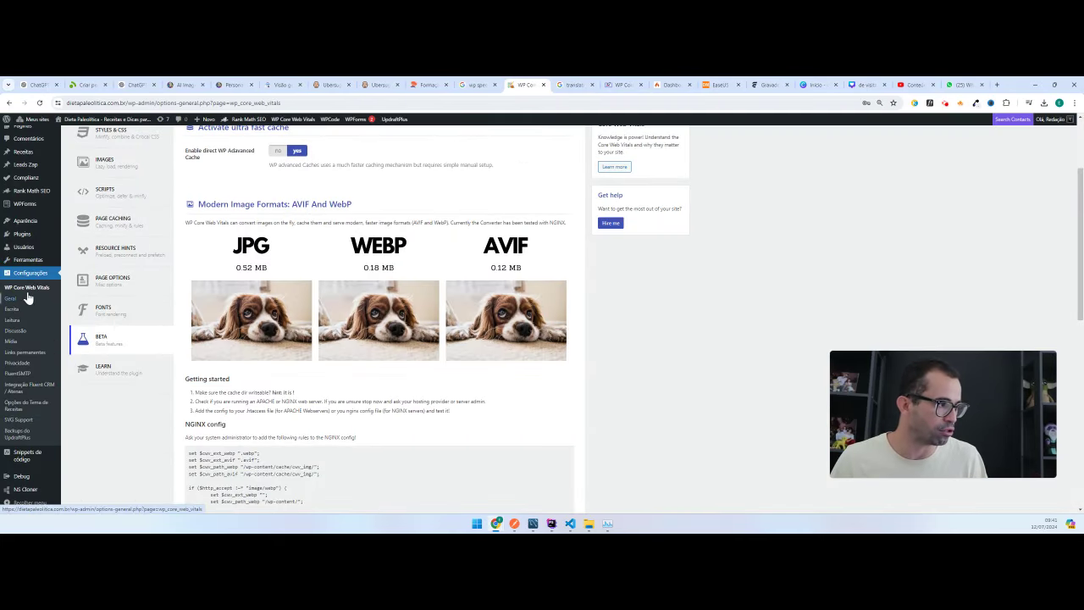
left_click(27, 288)
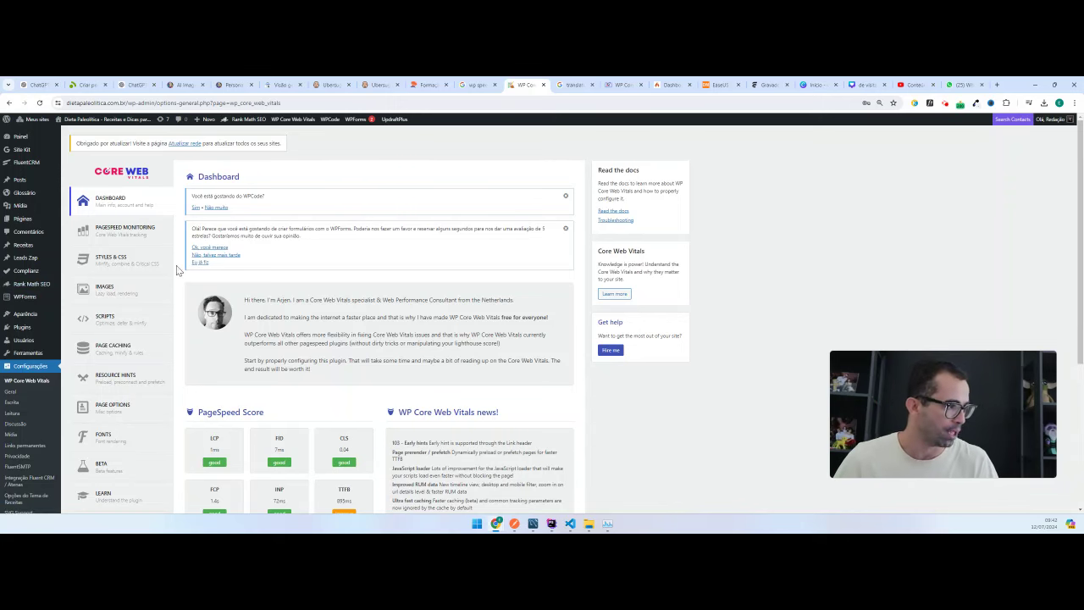
scroll(261, 244, "down", 2)
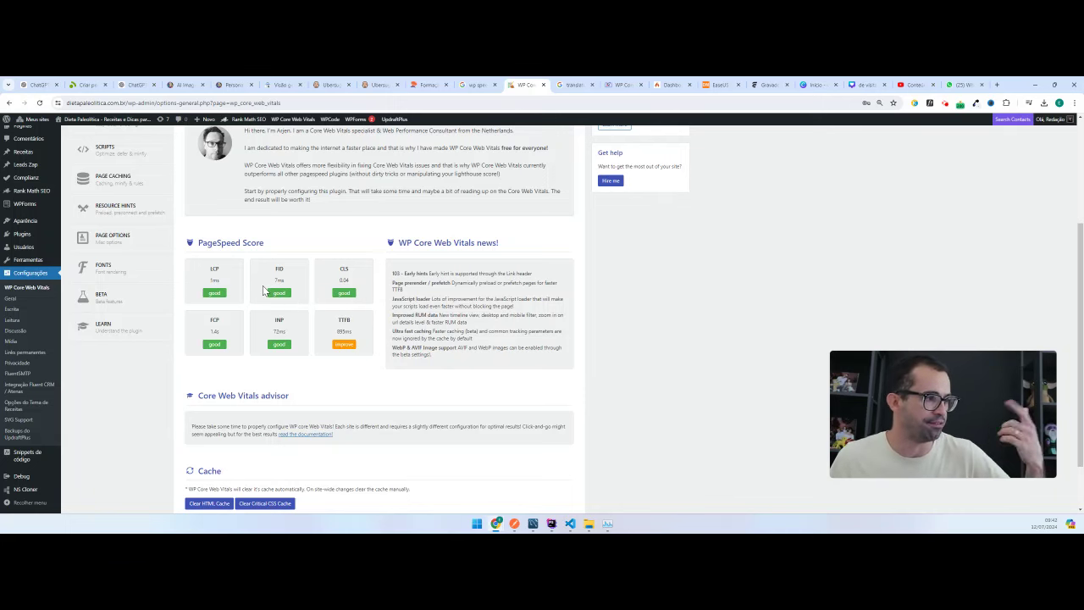
scroll(312, 322, "down", 1)
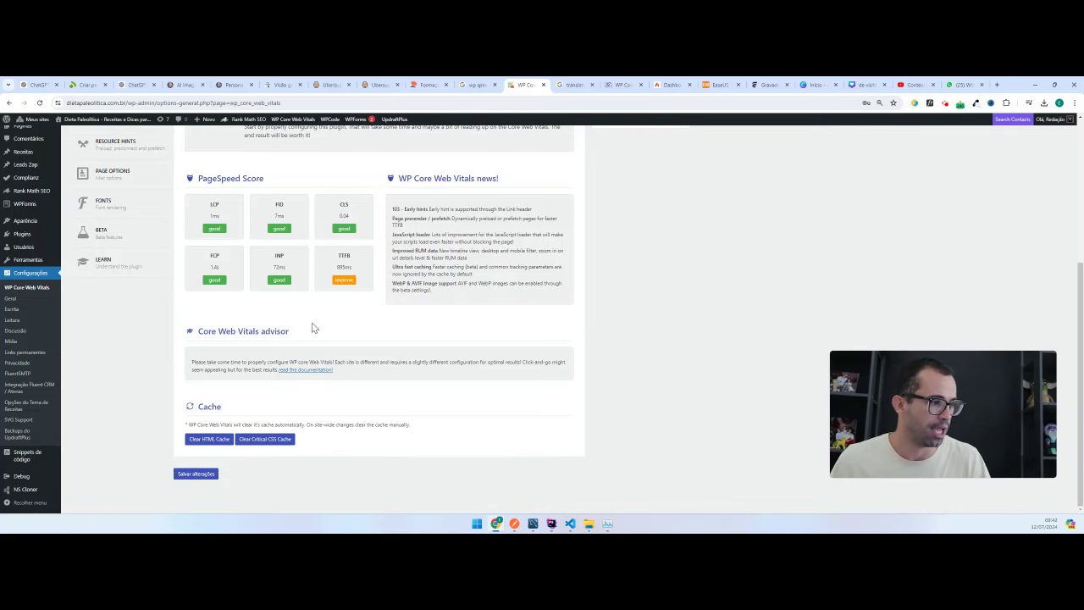
scroll(310, 327, "up", 3)
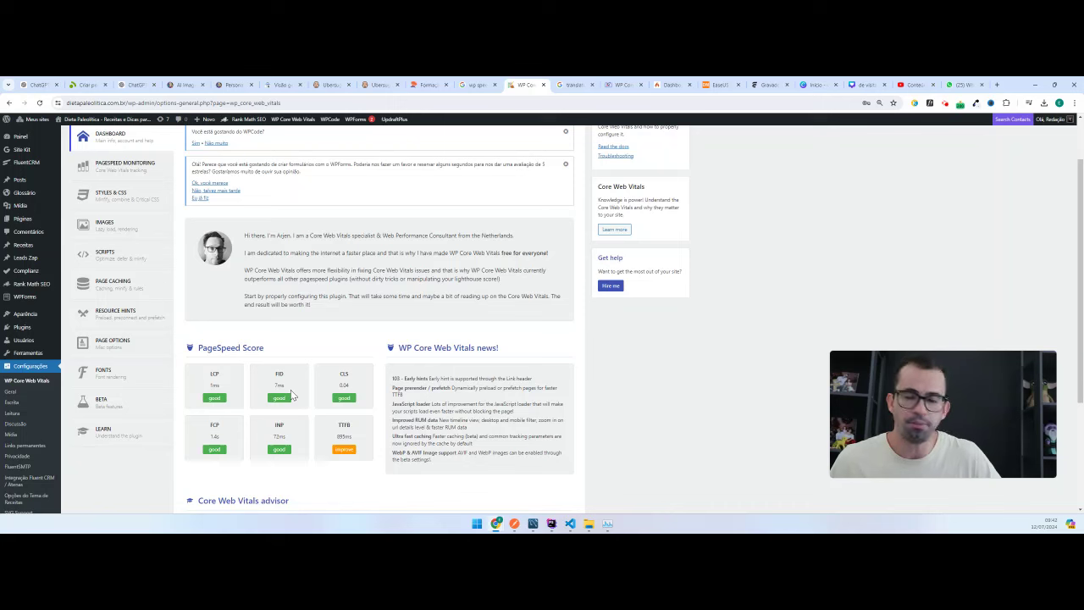
scroll(311, 359, "down", 2)
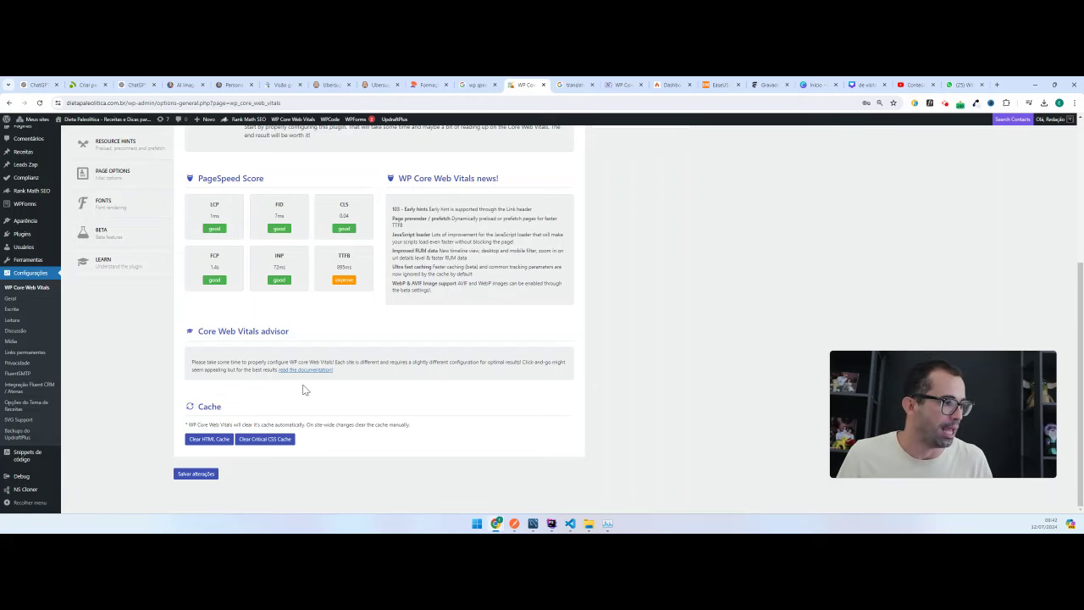
- Open PageSpeed Monitoring and examine the per-URL desktop RUM data for LCP and FID
scroll(302, 387, "up", 5)
left_click(125, 232)
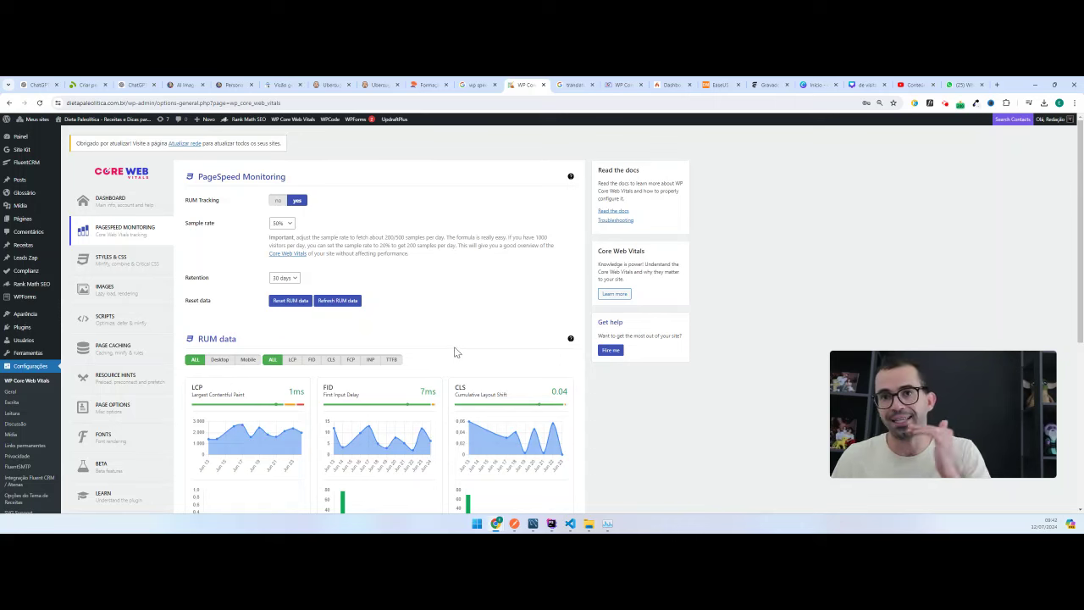
left_click(219, 360)
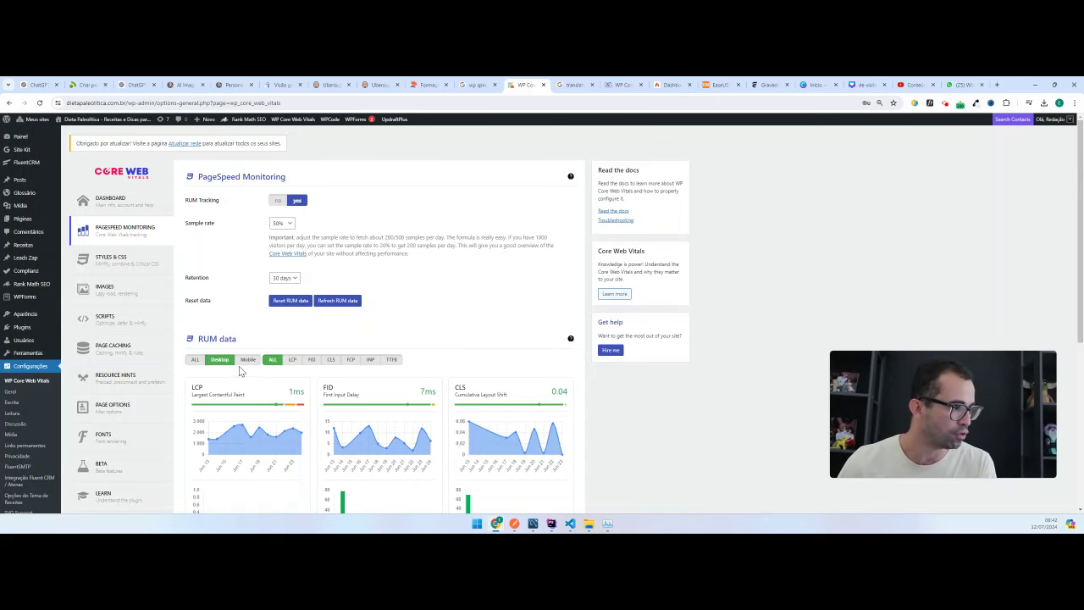
left_click(293, 360)
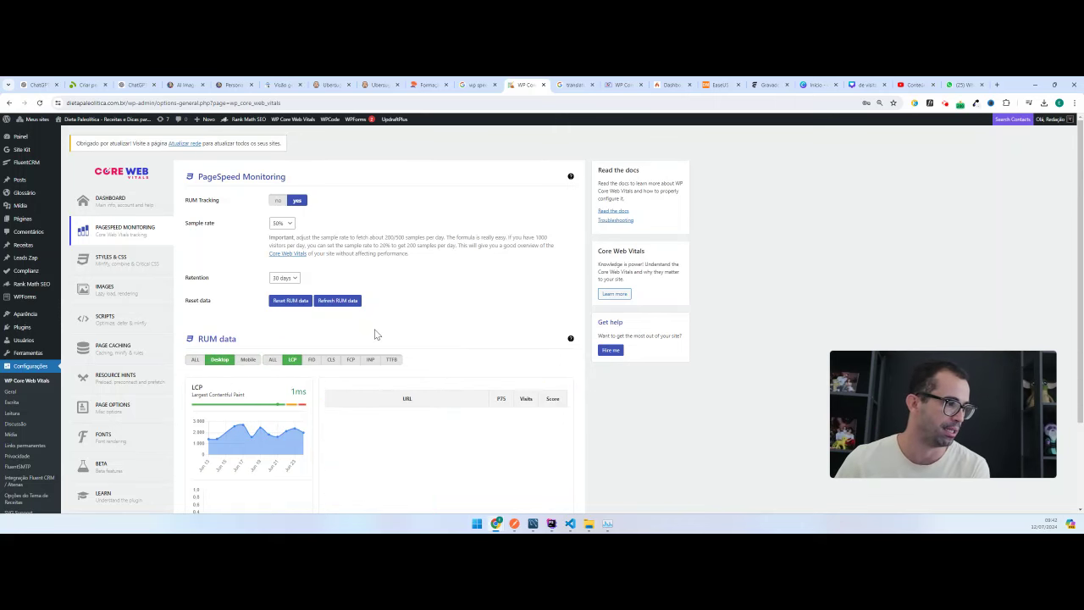
scroll(432, 343, "down", 2)
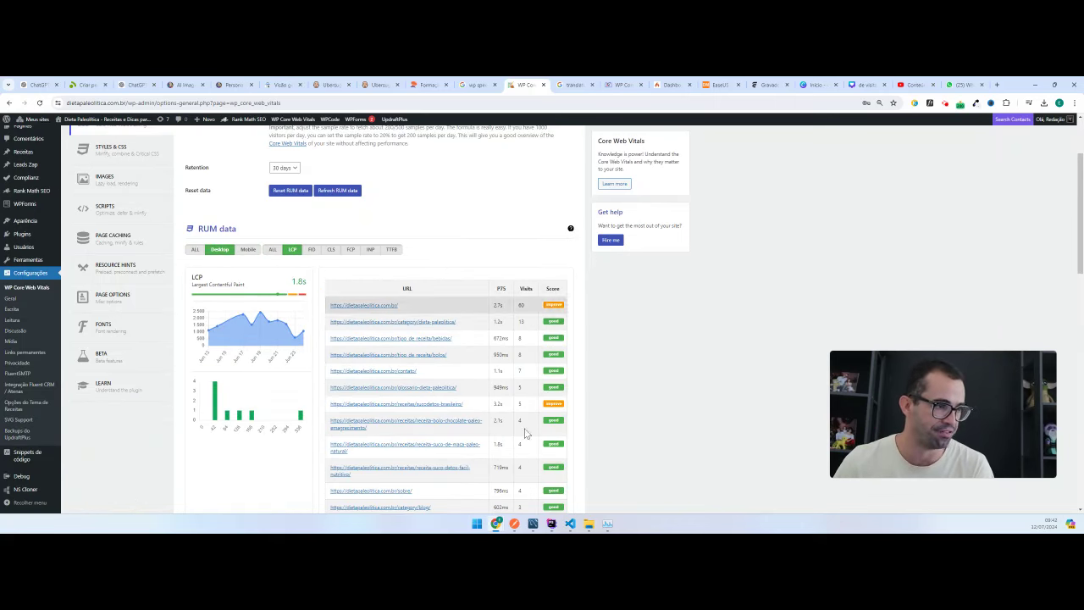
left_click(310, 250)
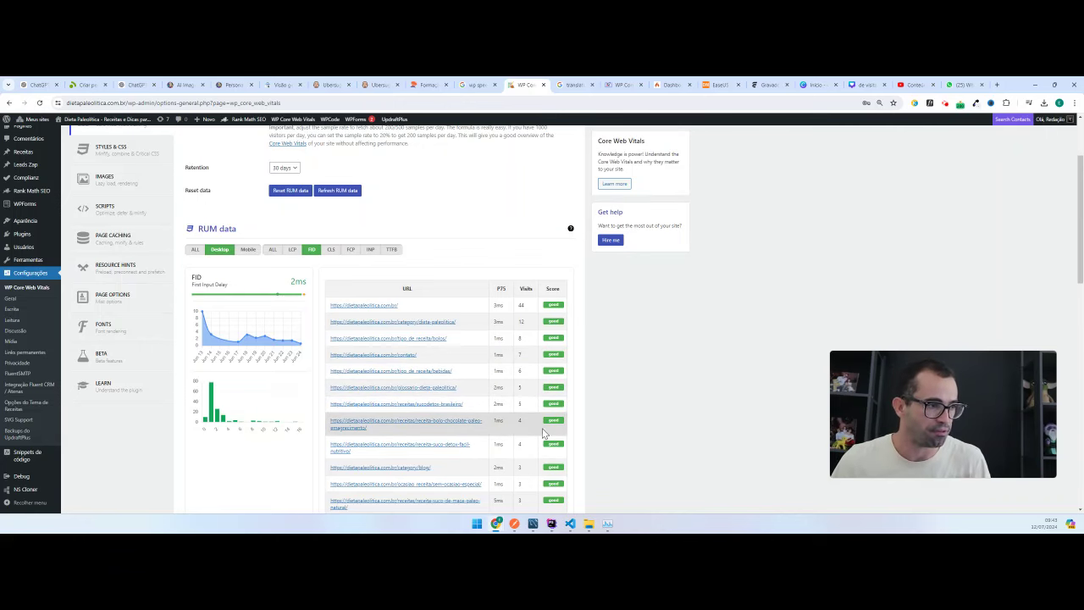
scroll(526, 393, "down", 4)
scroll(393, 271, "up", 6)
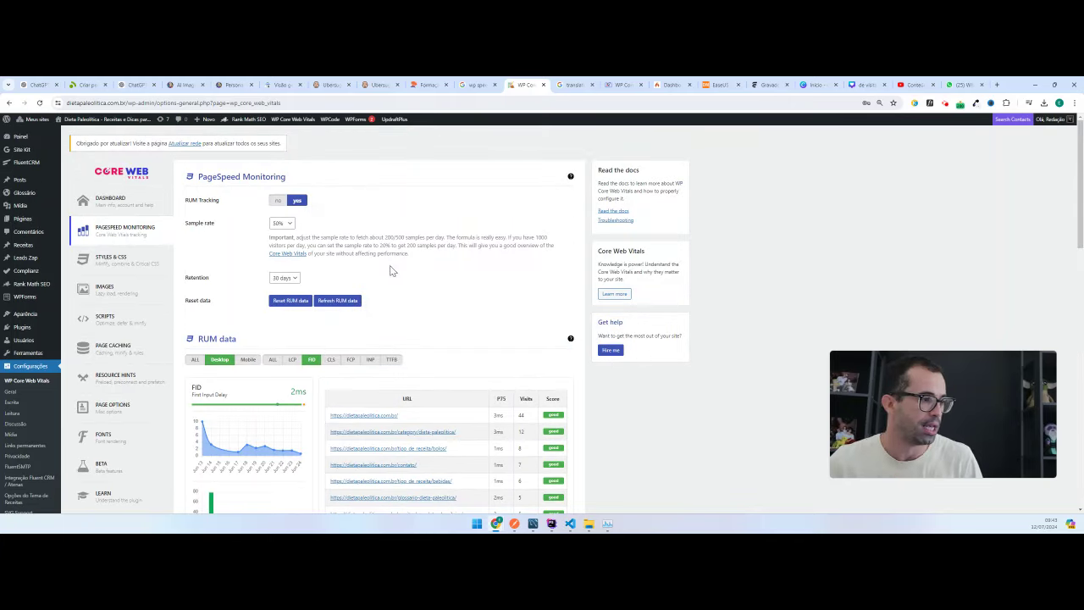
- Examine the per-URL desktop RUM data for CLS and TTFB
left_click(330, 359)
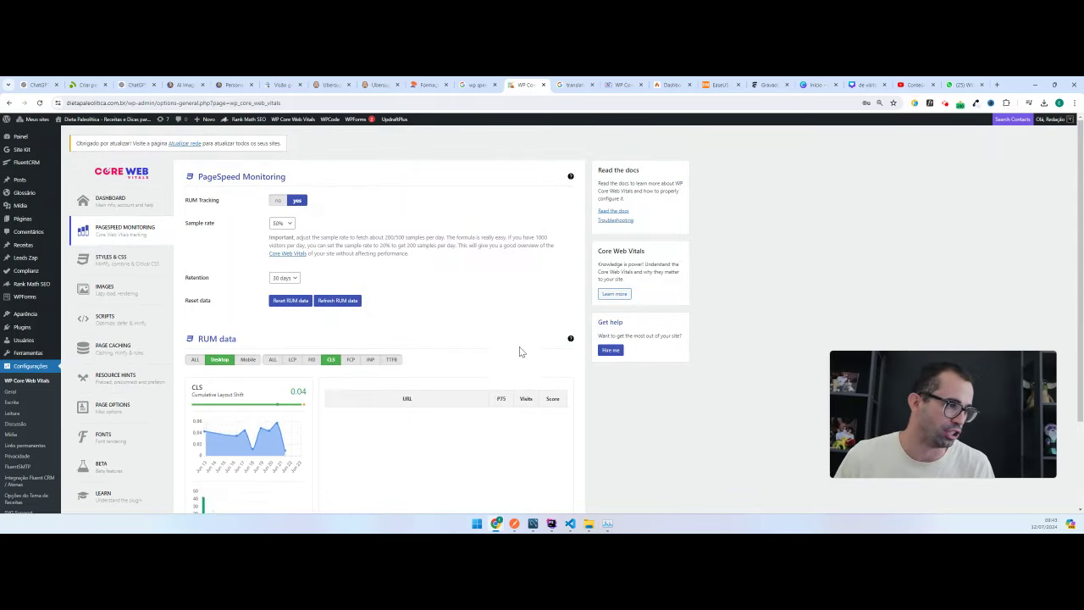
scroll(521, 352, "down", 10)
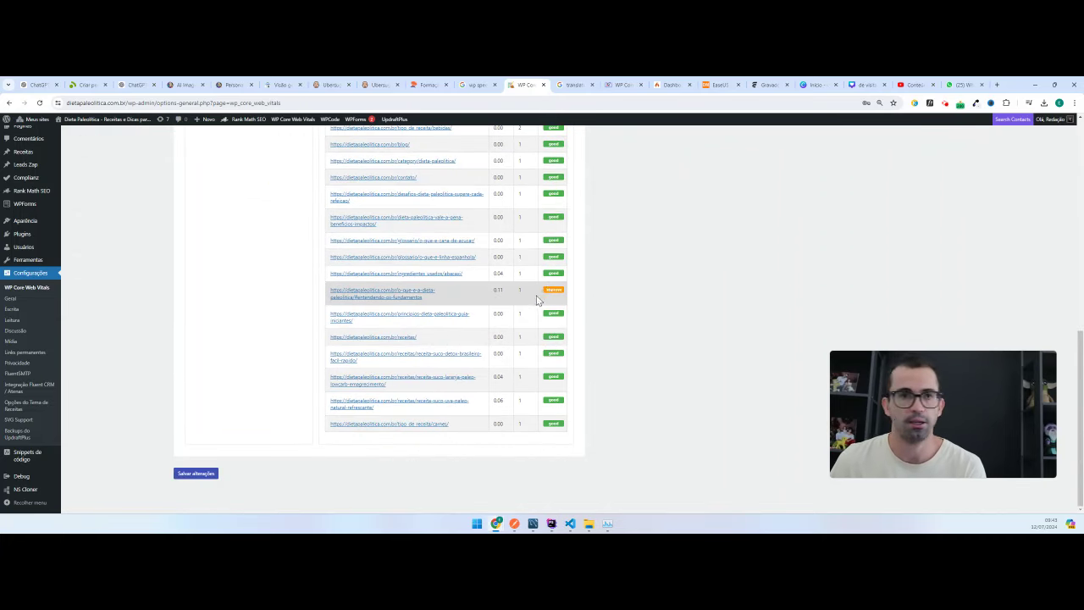
scroll(536, 299, "up", 10)
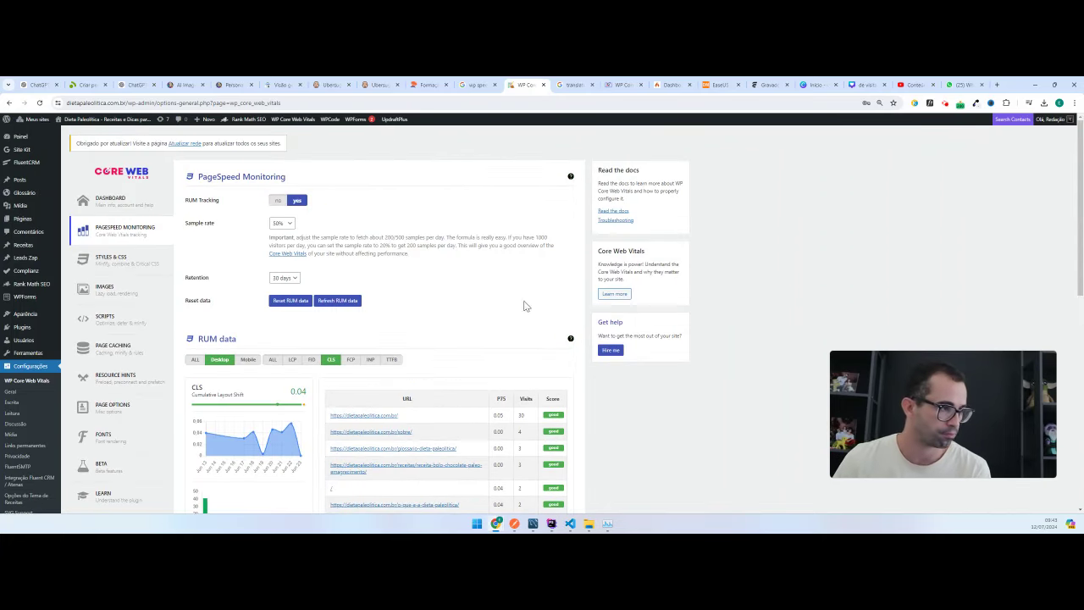
left_click(392, 360)
scroll(480, 341, "down", 2)
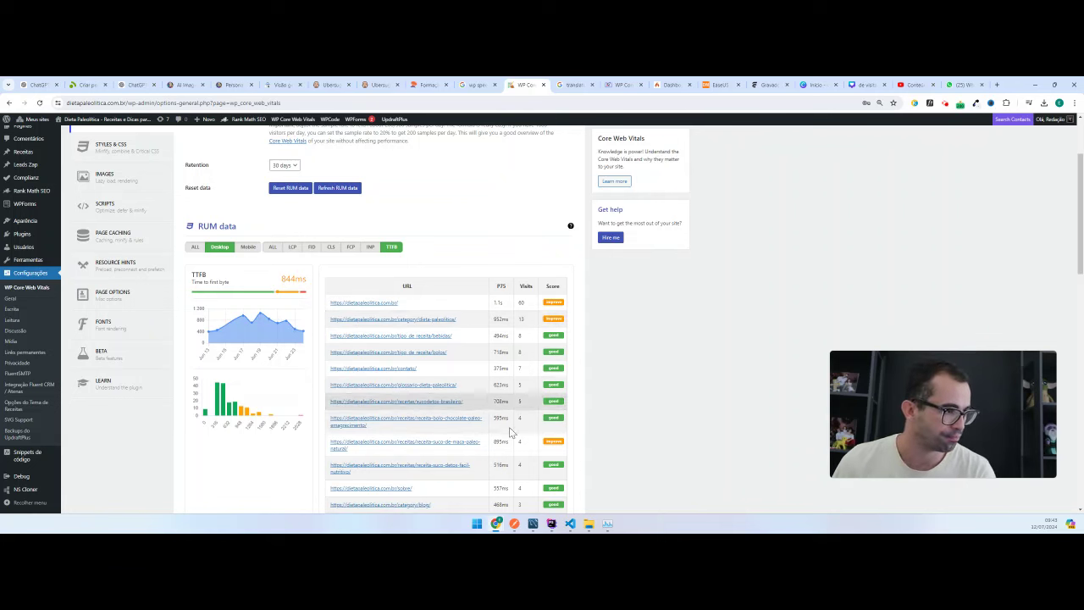
scroll(519, 425, "up", 2)
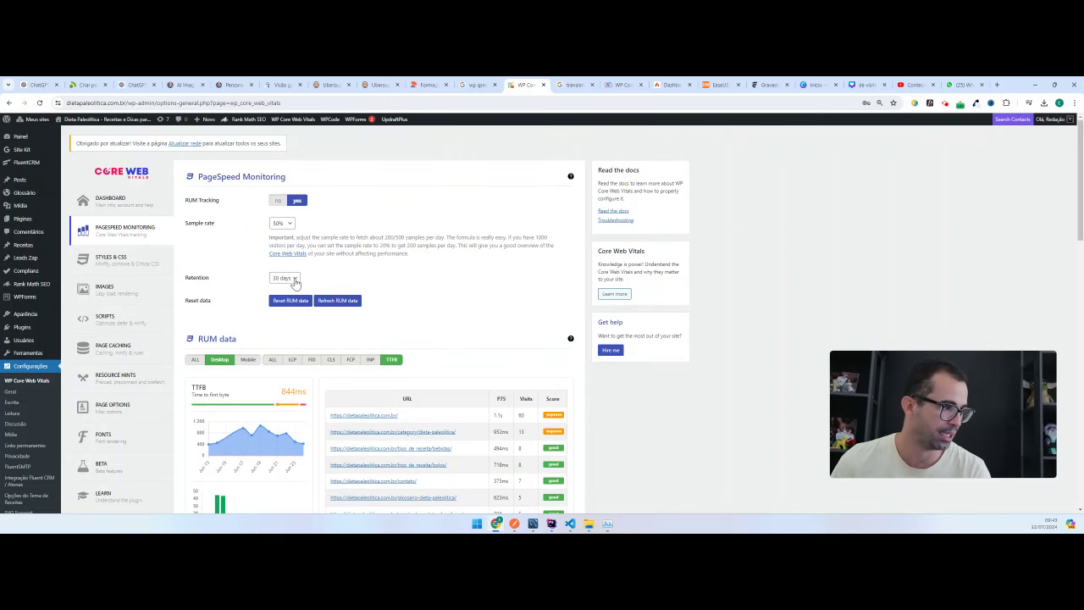
- Open the Styles & CSS settings and review the Critical CSS options and the Compression and filesize section
left_click(136, 257)
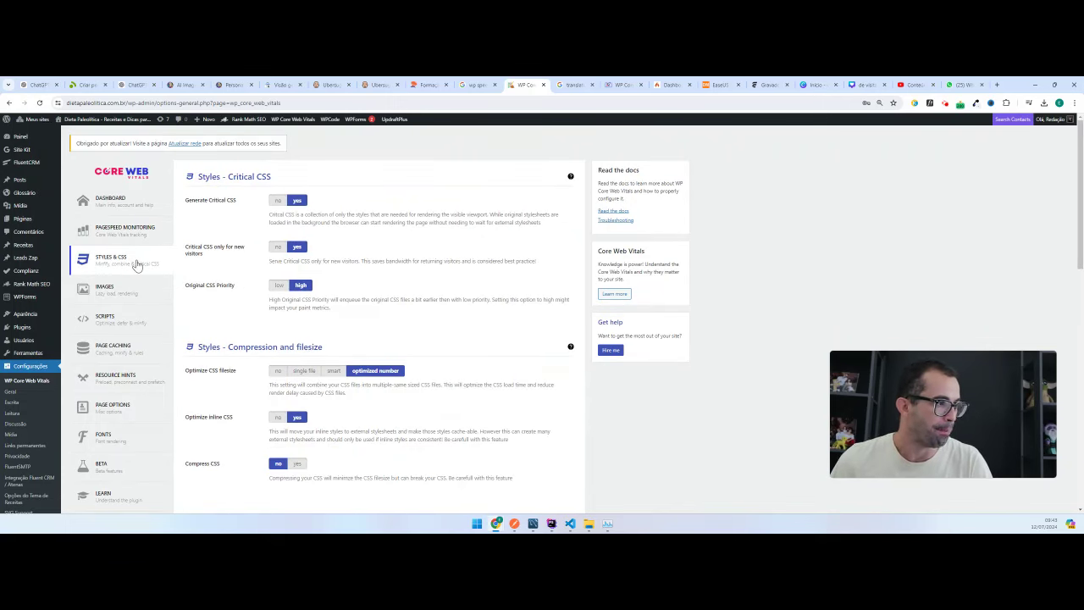
triple_click(206, 200)
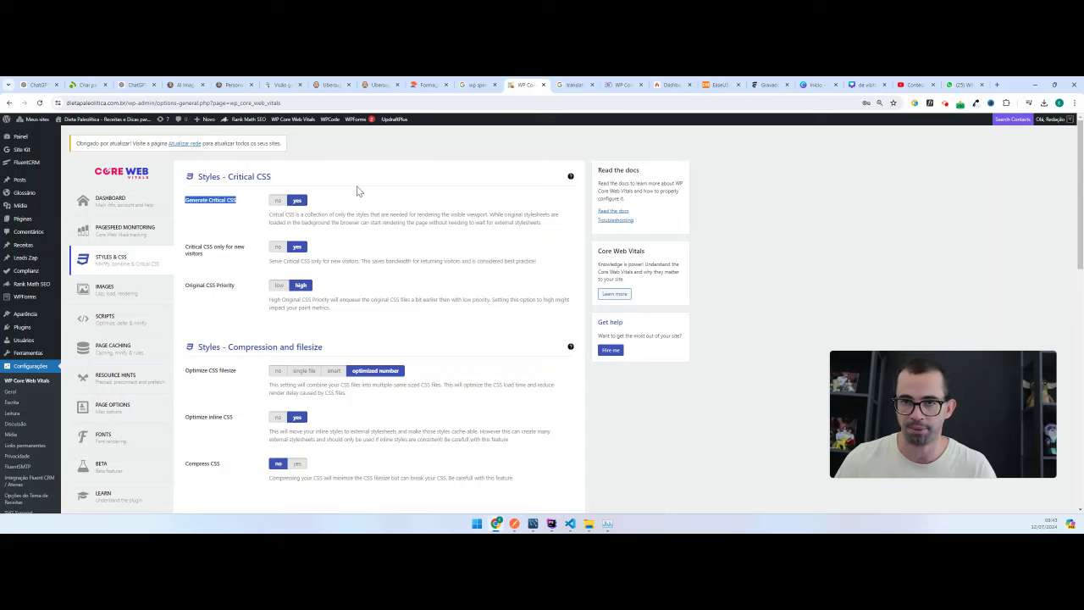
triple_click(216, 254)
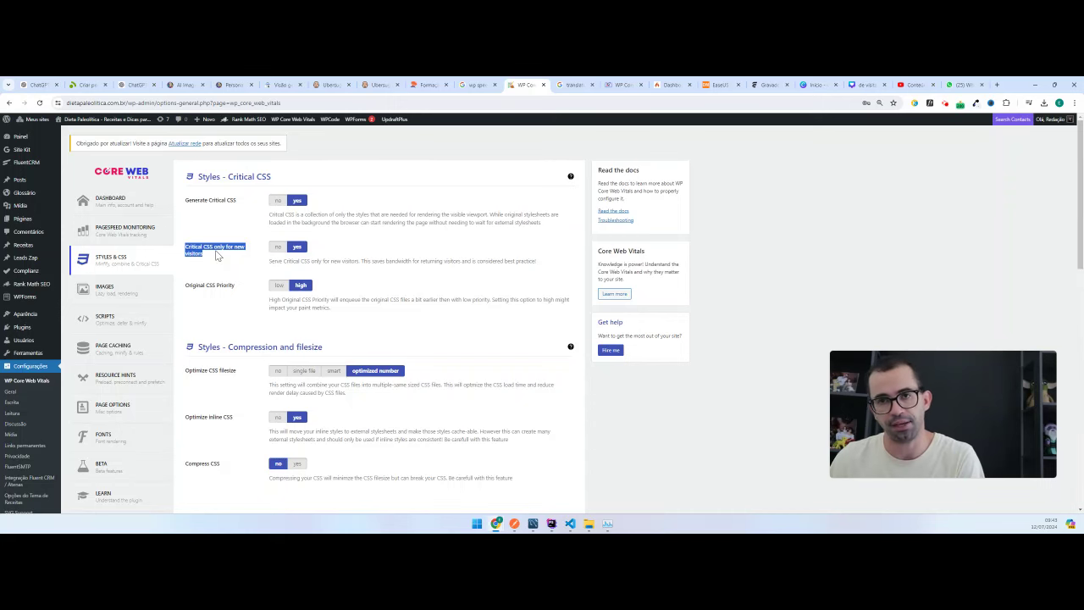
triple_click(220, 286)
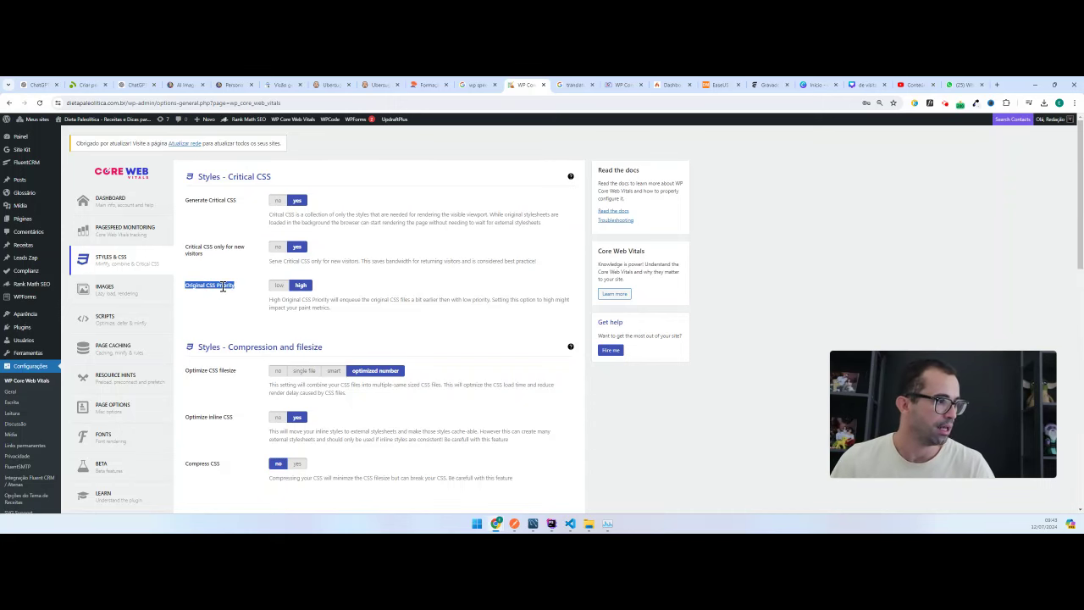
scroll(254, 254, "down", 3)
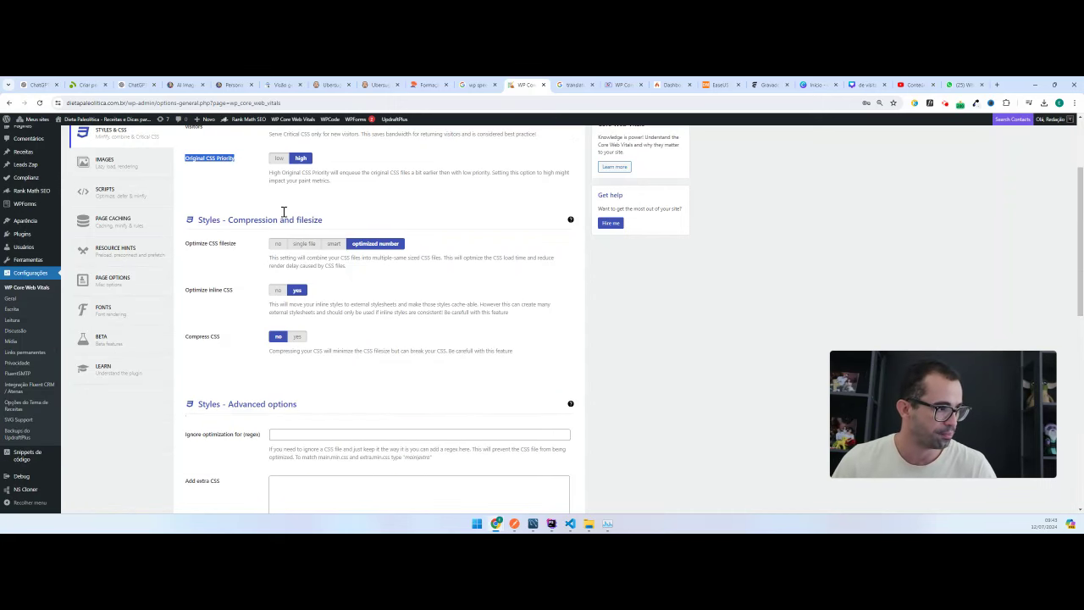
triple_click(257, 217)
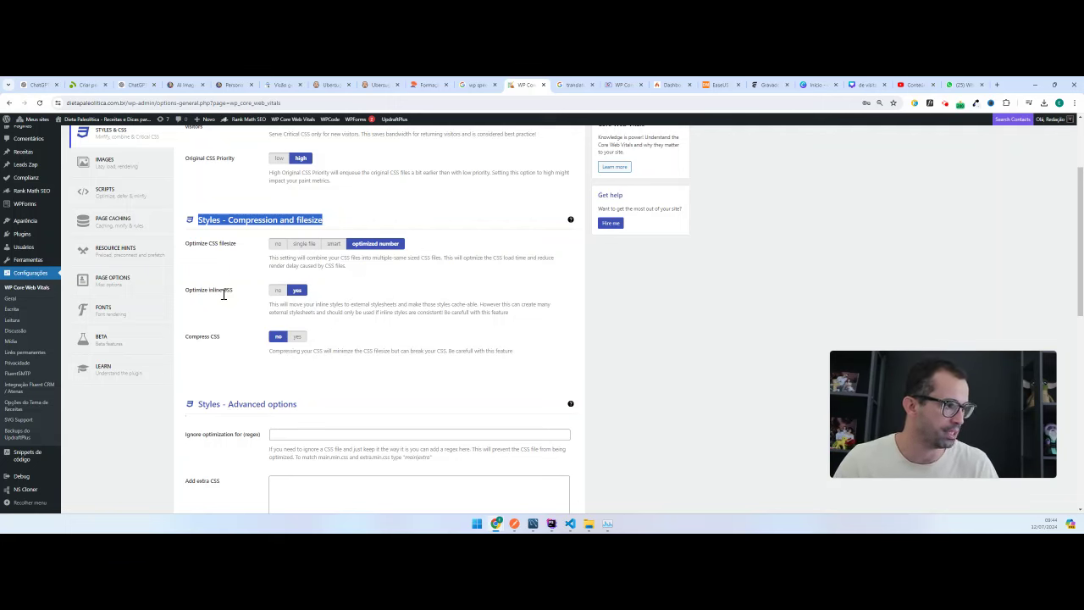
- Enable Compress CSS, review the remaining style options and generated critical files, and save the plugin settings
left_click(297, 338)
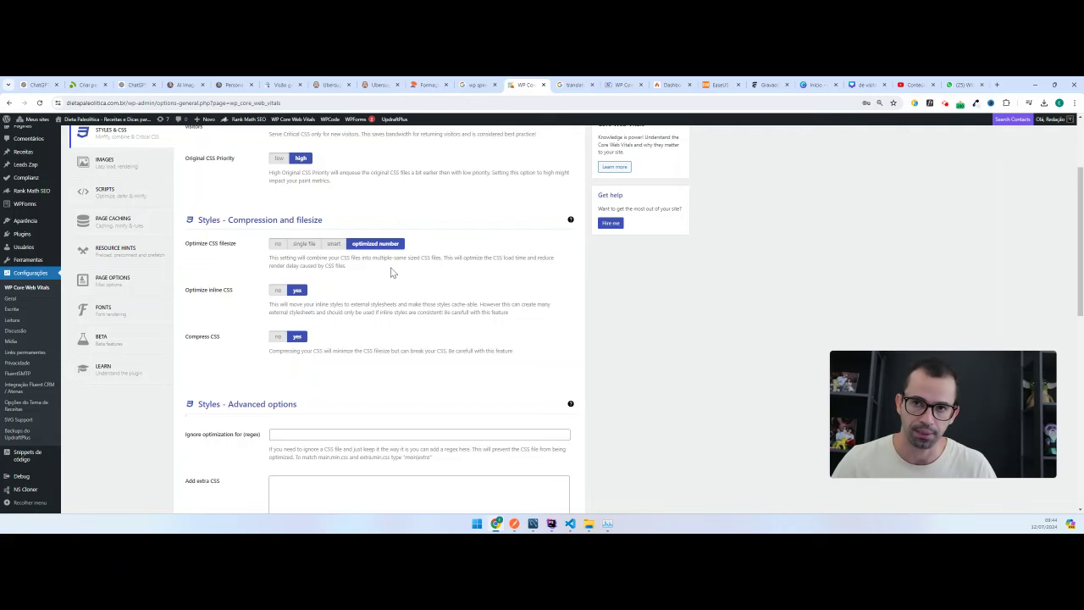
scroll(407, 270, "up", 3)
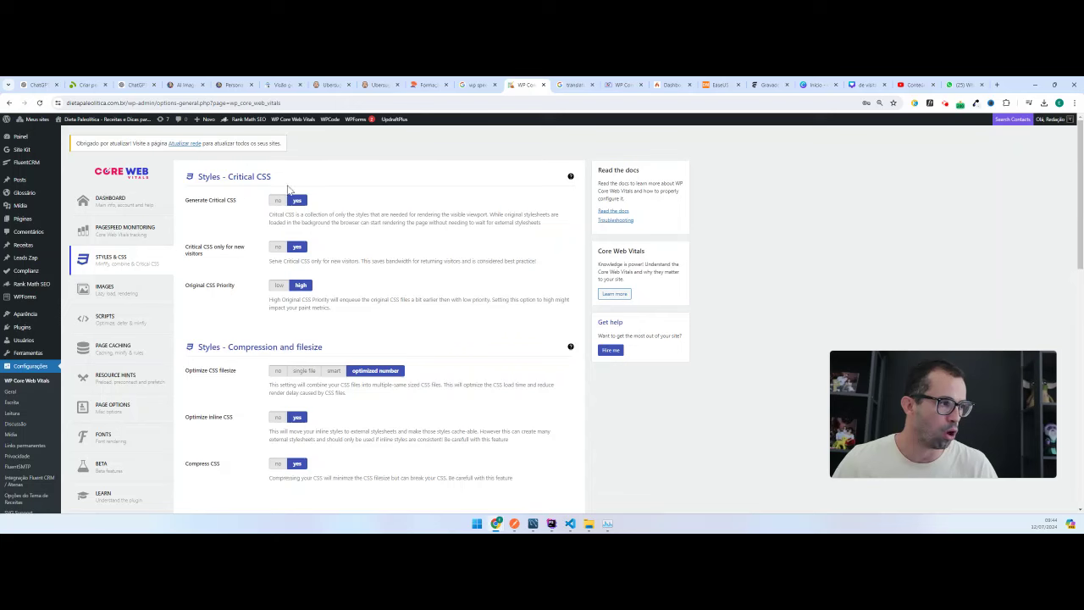
scroll(310, 329, "down", 2)
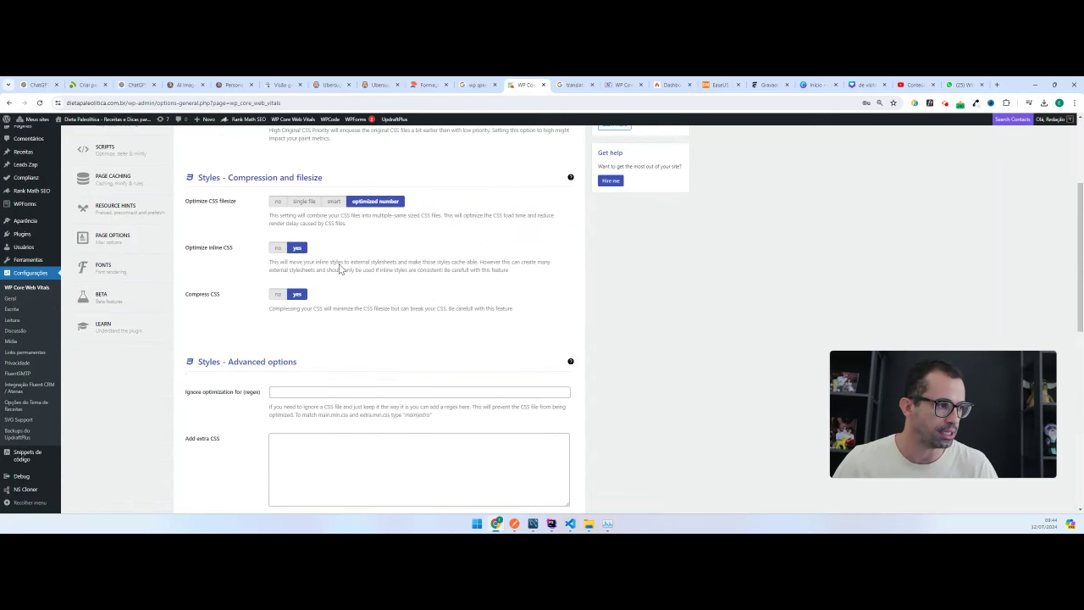
scroll(339, 270, "up", 2)
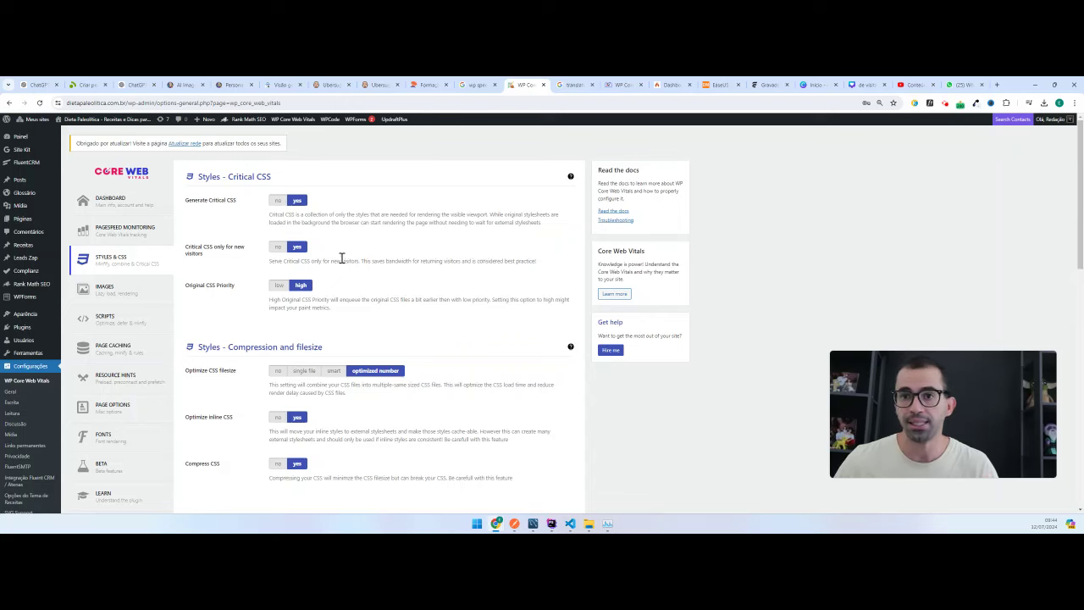
scroll(390, 280, "down", 2)
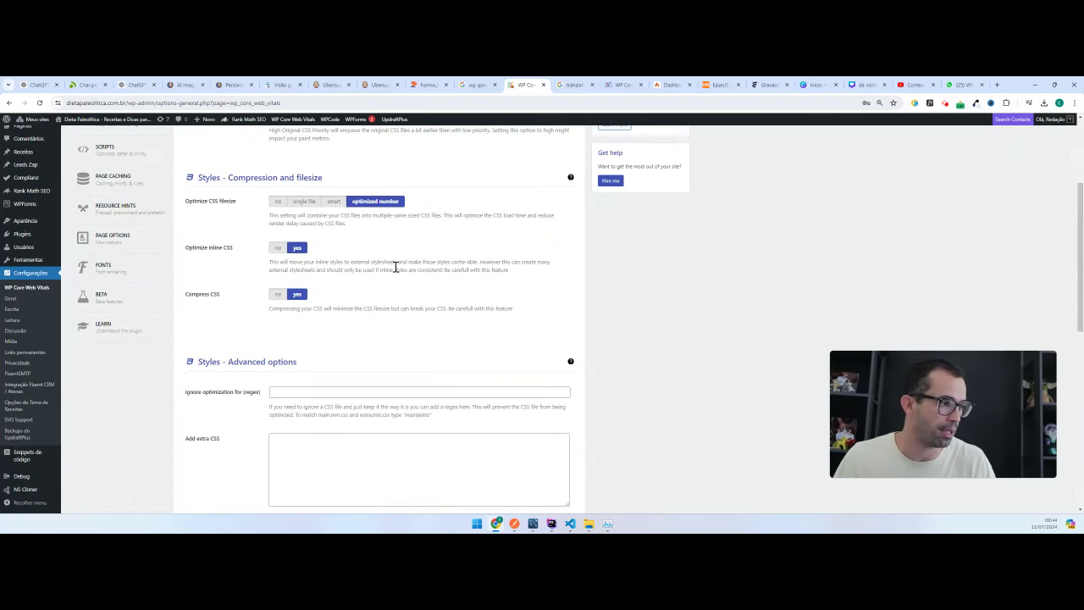
scroll(383, 268, "down", 2)
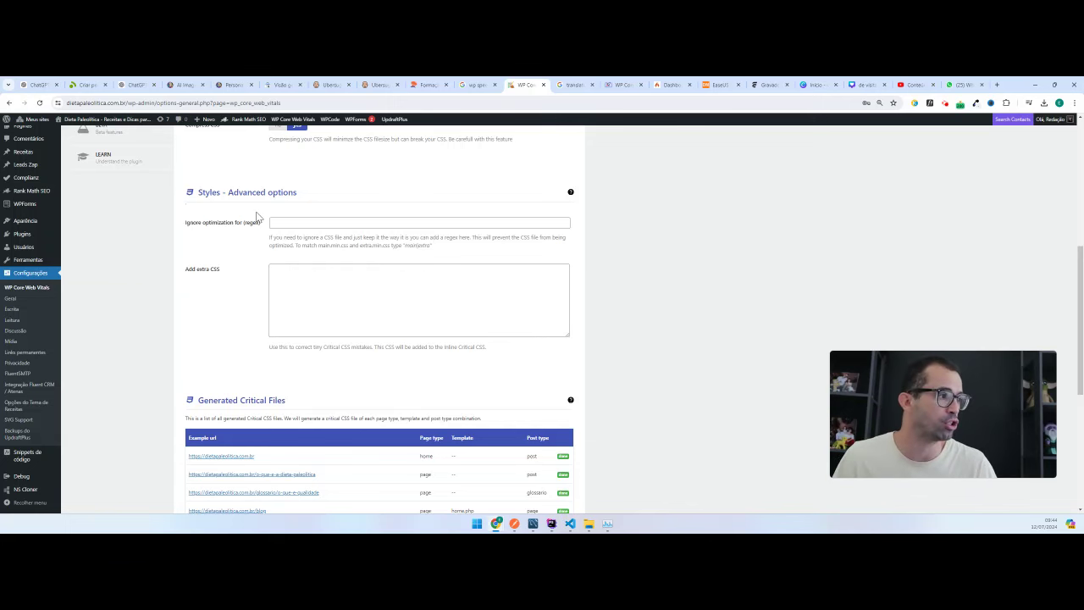
scroll(310, 288, "down", 2)
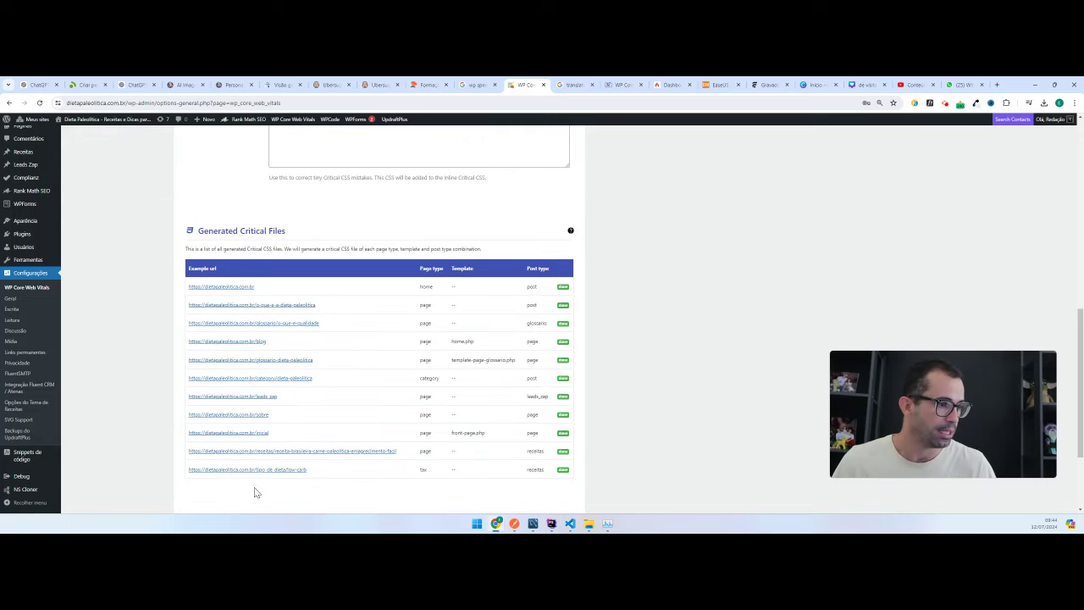
scroll(321, 388, "down", 2)
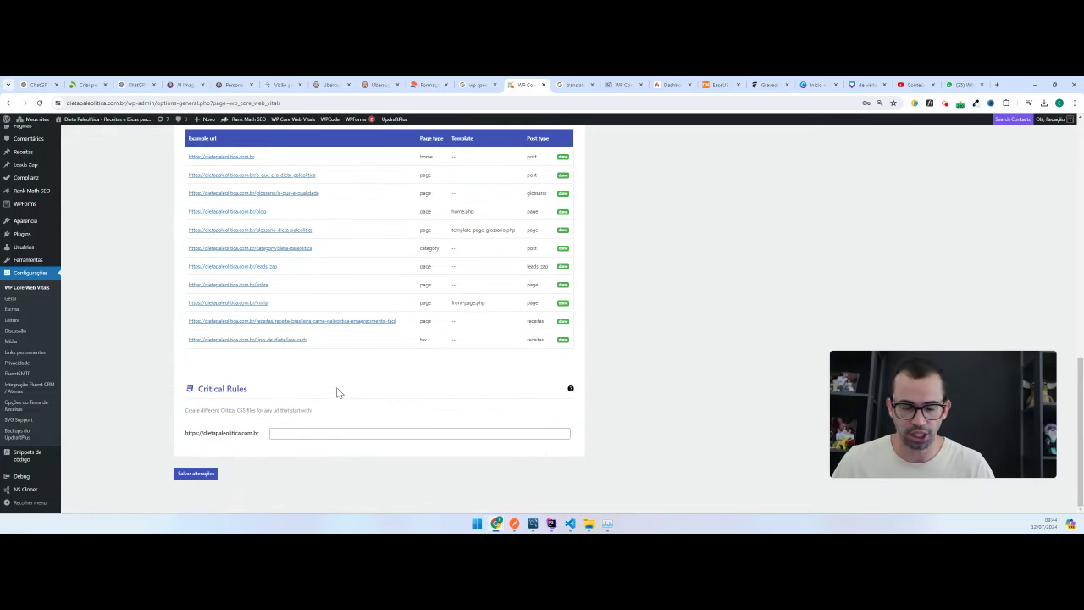
left_click(203, 476)
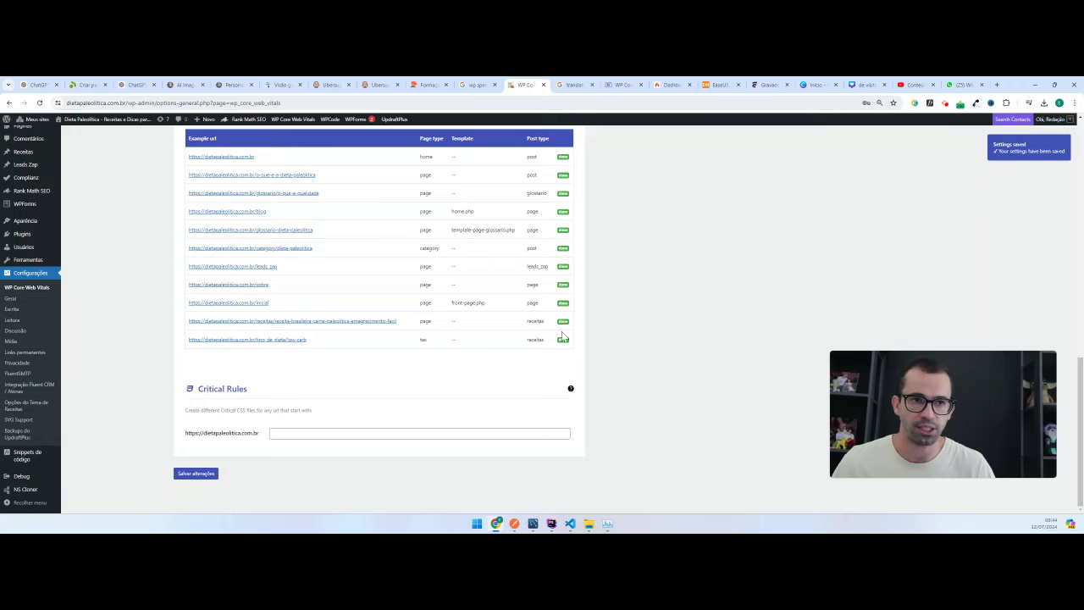
- Open the Images settings and review the LCP element option
scroll(564, 338, "up", 15)
left_click(136, 290)
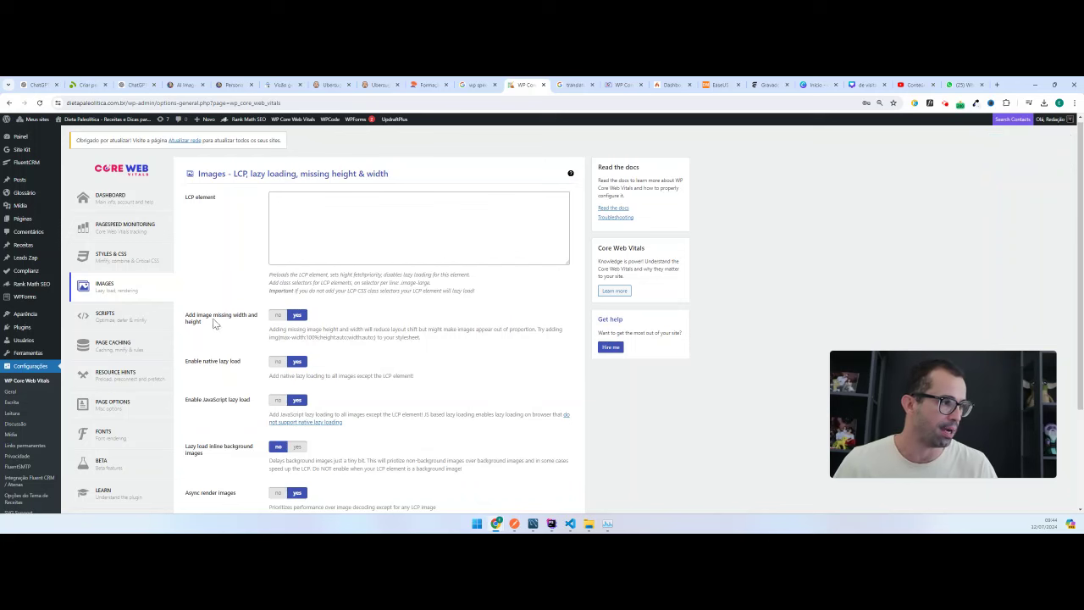
left_click(346, 227)
left_click_drag(268, 209, 186, 195)
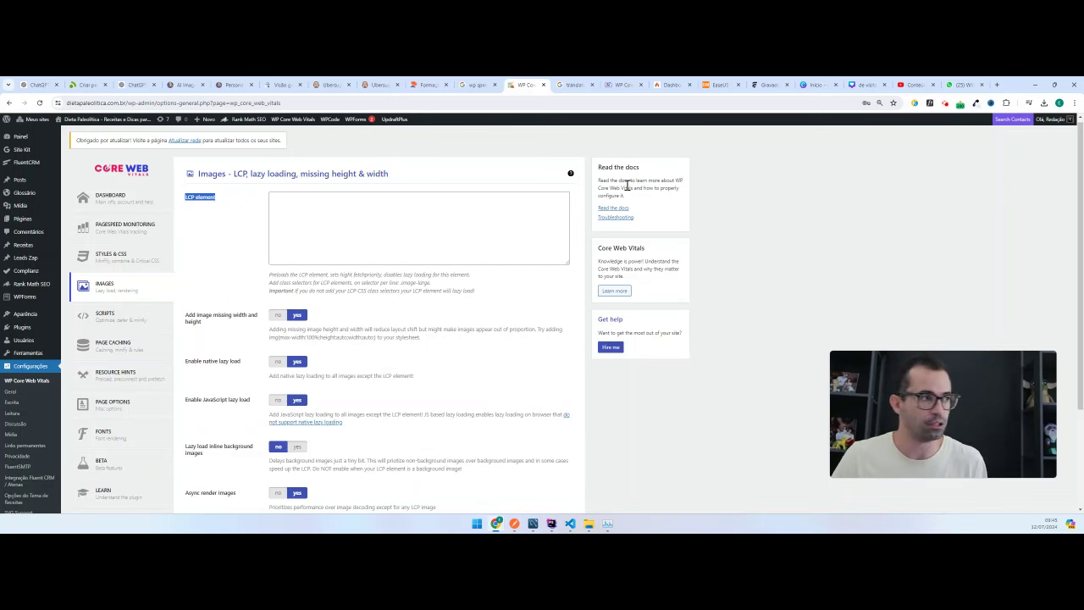
- Enter the class selector .banner_grande as the LCP element in the Images settings
left_click(399, 228)
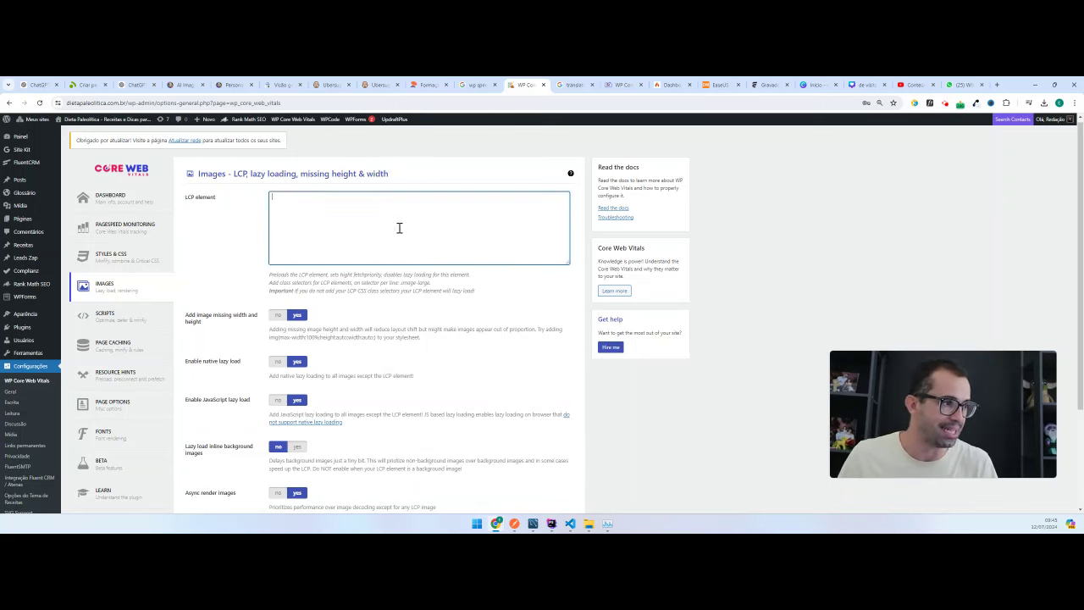
type(".ba")
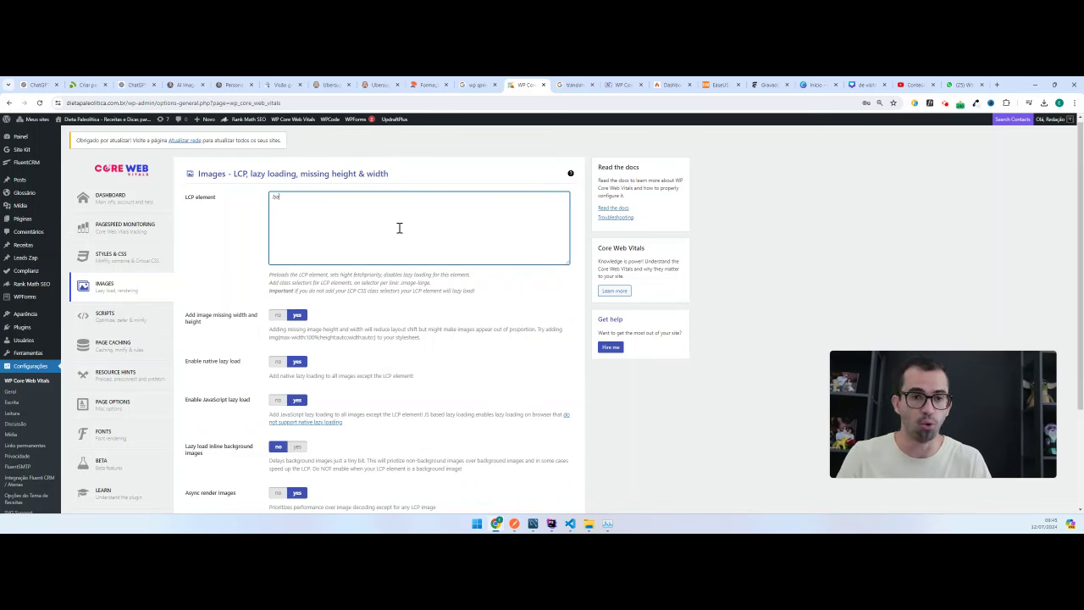
type("nner_grand")
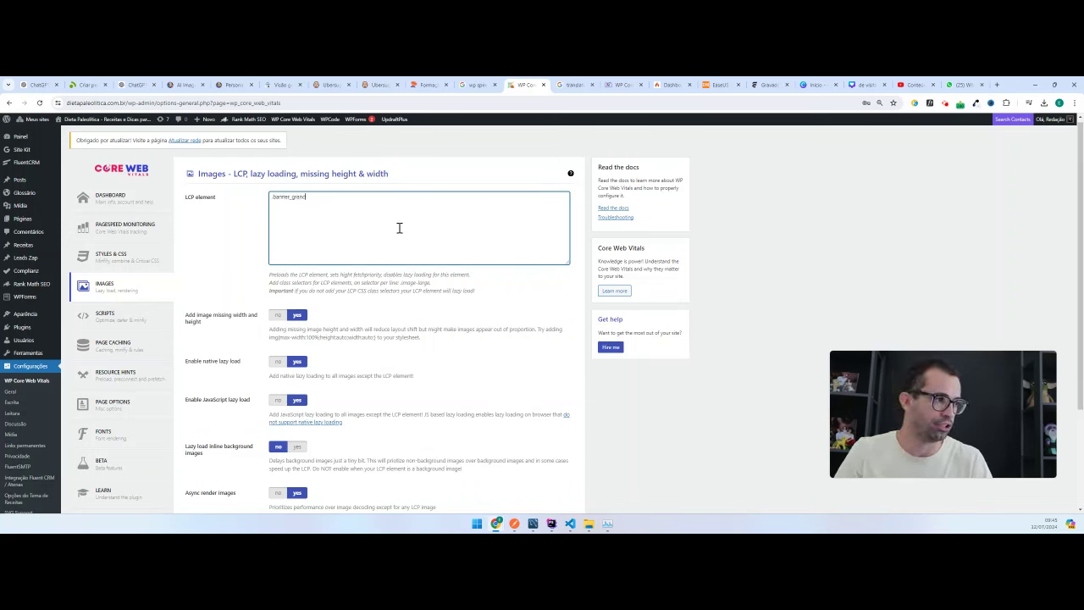
type("e")
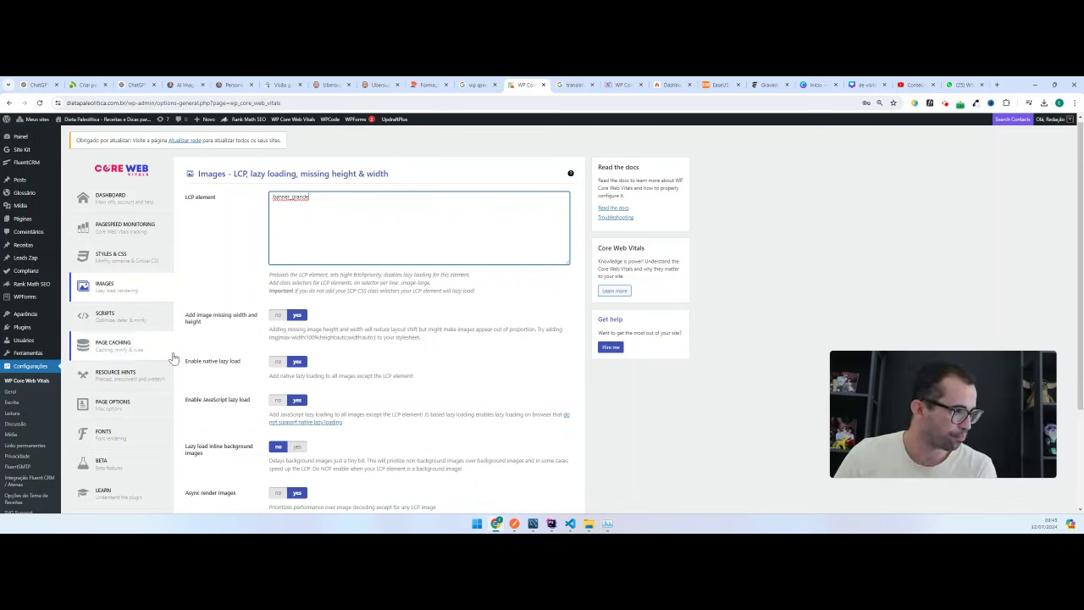
- Review the native, JavaScript and inline background lazy-load options for images, and save the plugin settings
triple_click(222, 361)
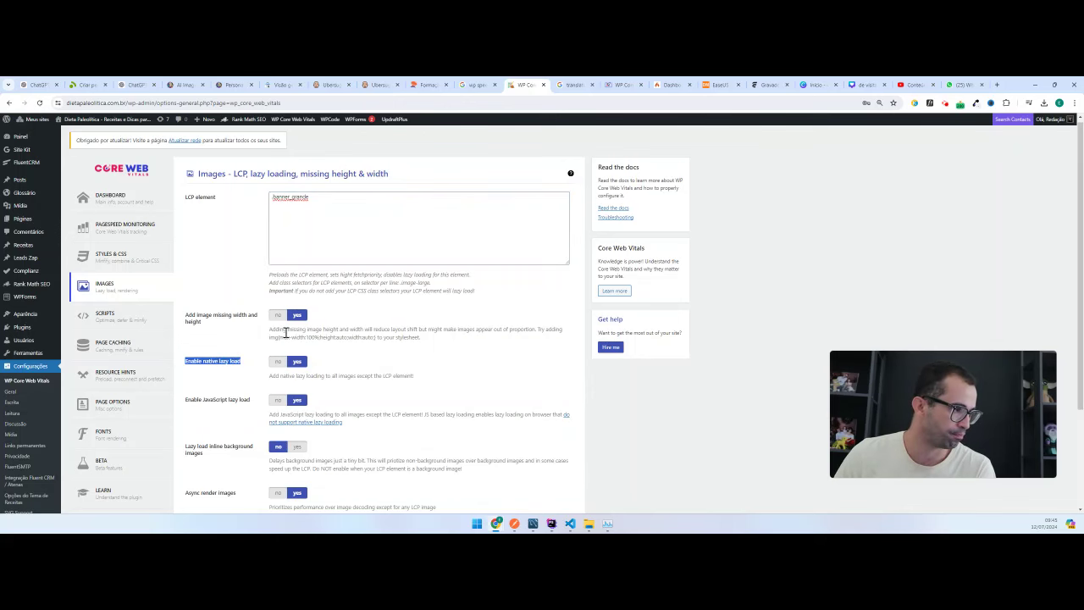
scroll(288, 360, "down", 3)
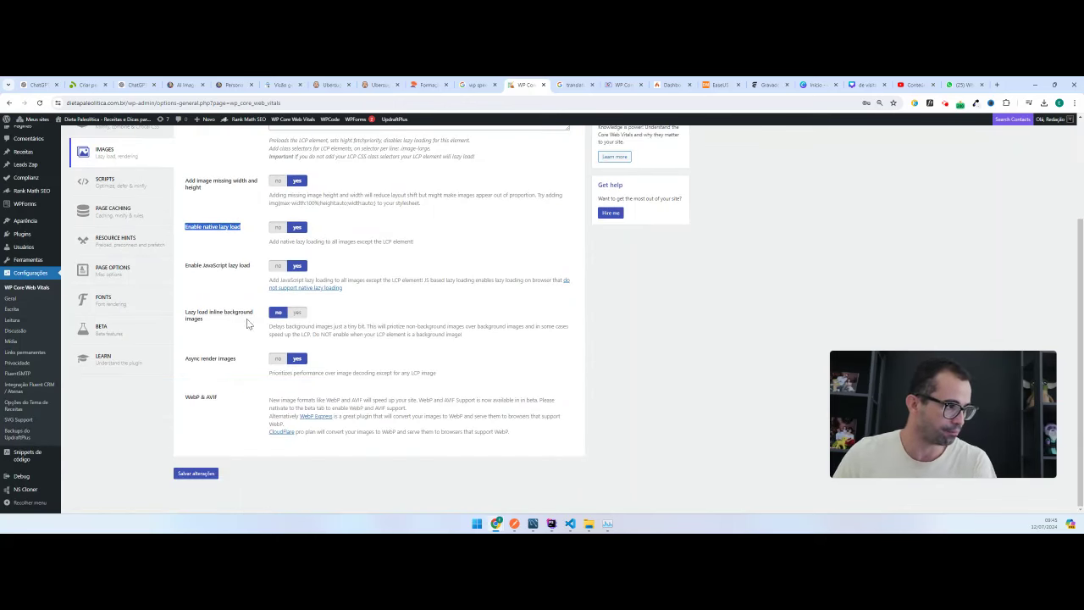
triple_click(234, 264)
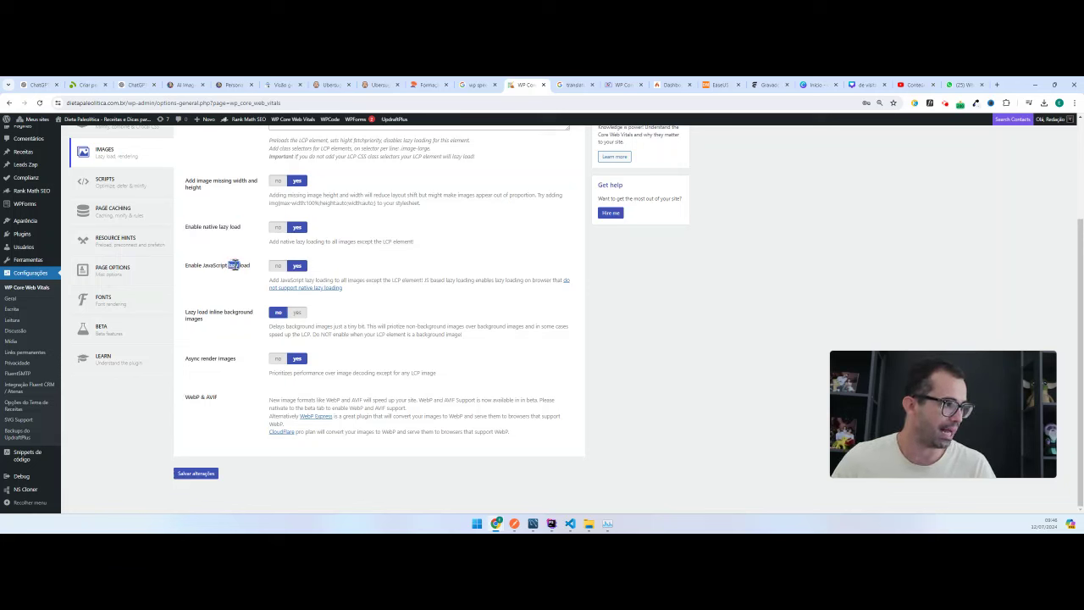
triple_click(219, 313)
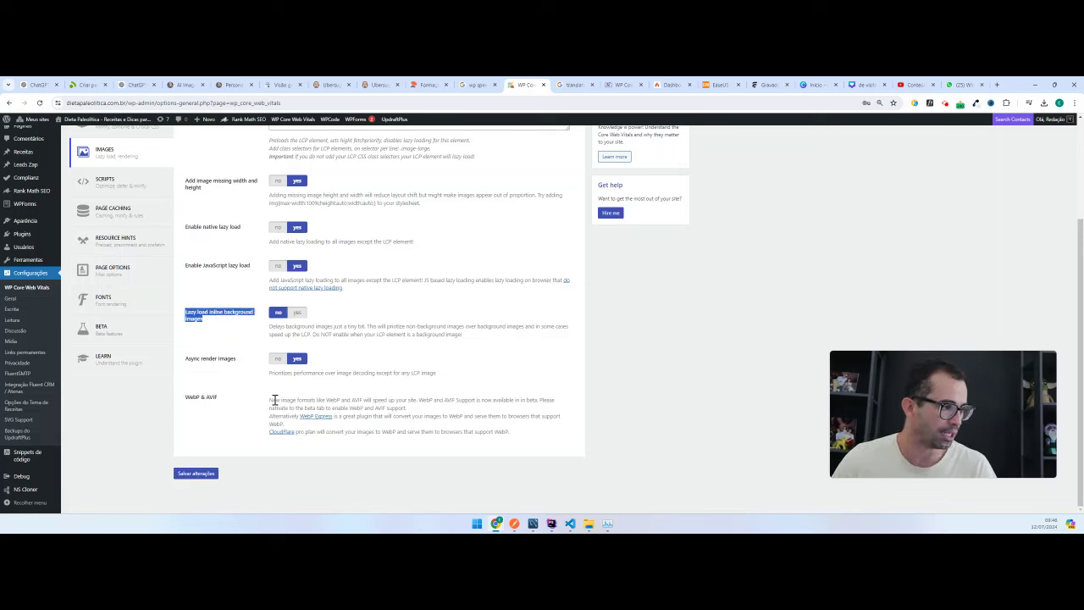
left_click(210, 475)
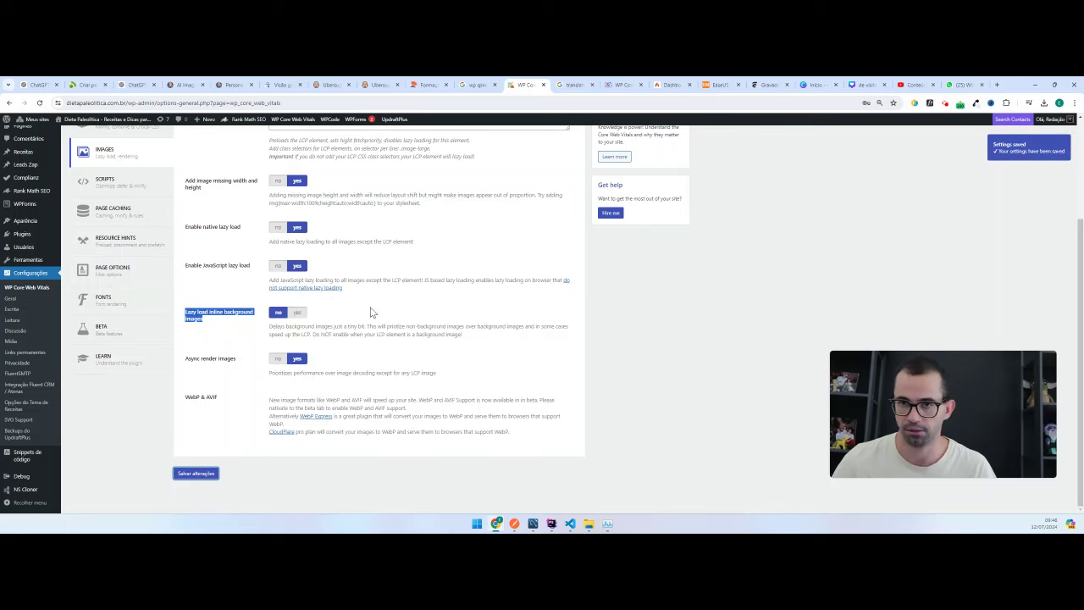
- In the Scripts settings, enable Defer JavaScripts, Move JavaScripts to bottom of the page and Optimize Script events, and save
scroll(249, 280, "up", 2)
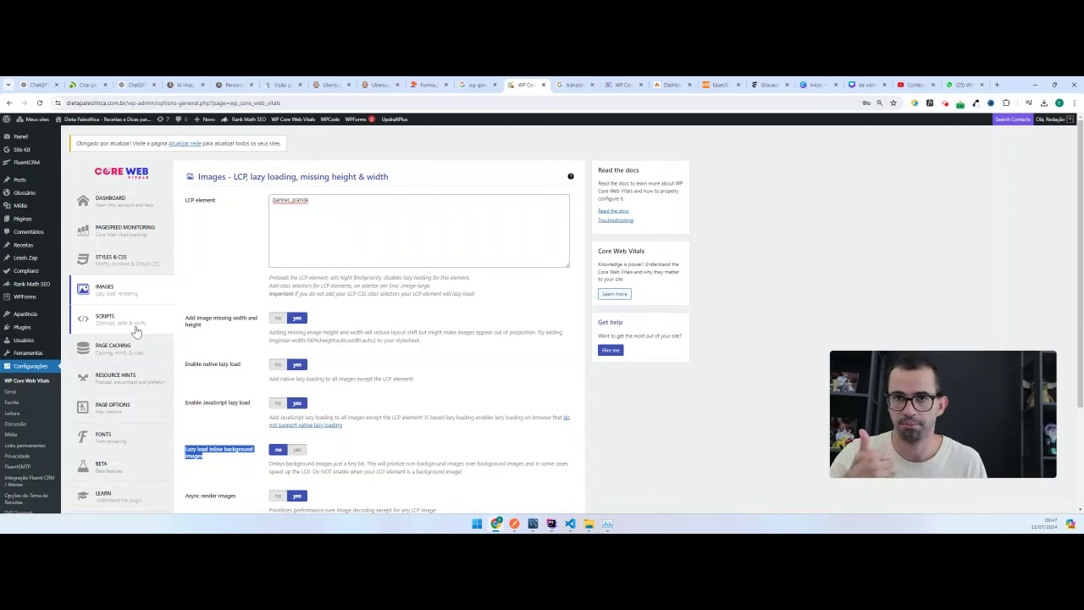
left_click(129, 322)
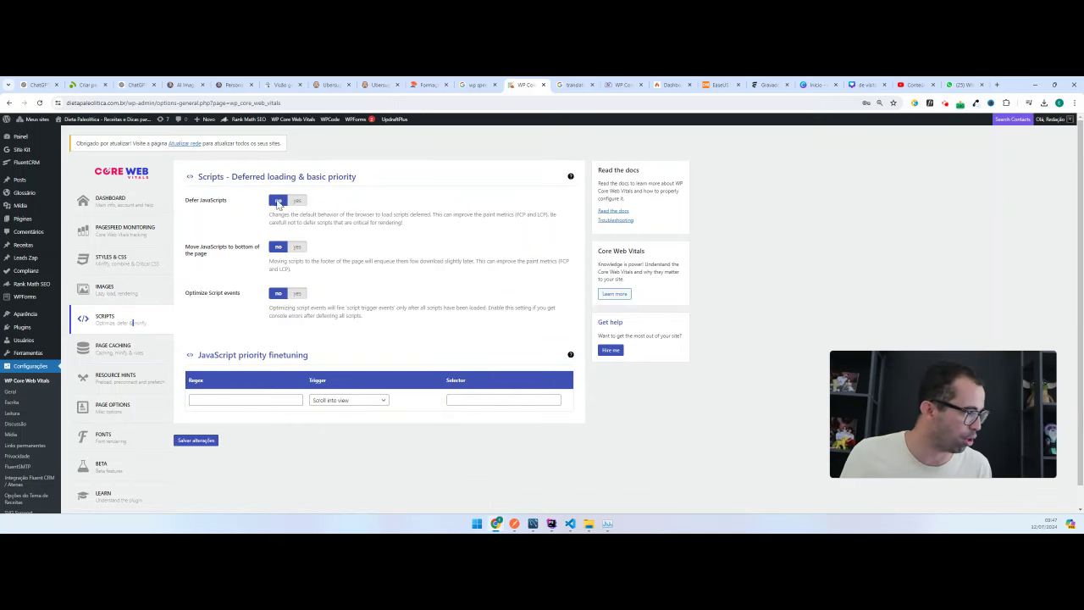
left_click(297, 200)
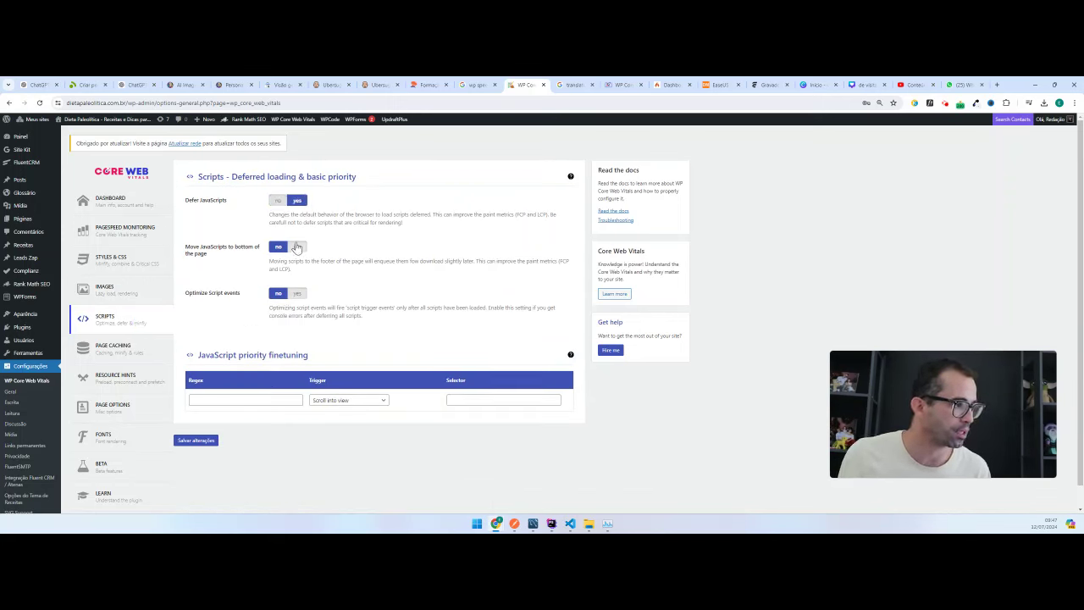
left_click(296, 246)
left_click(296, 294)
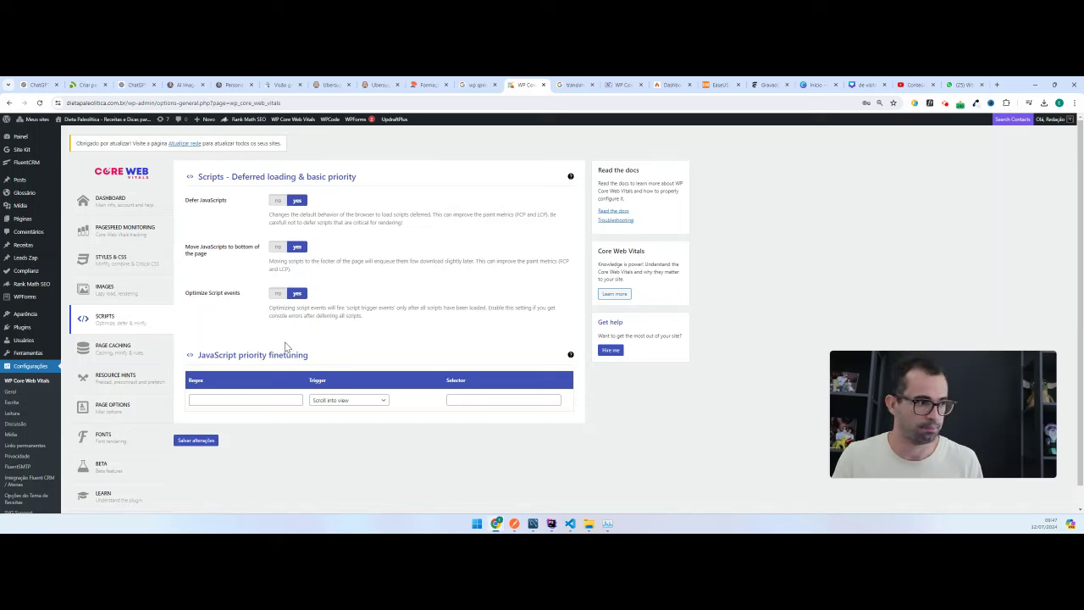
left_click(195, 440)
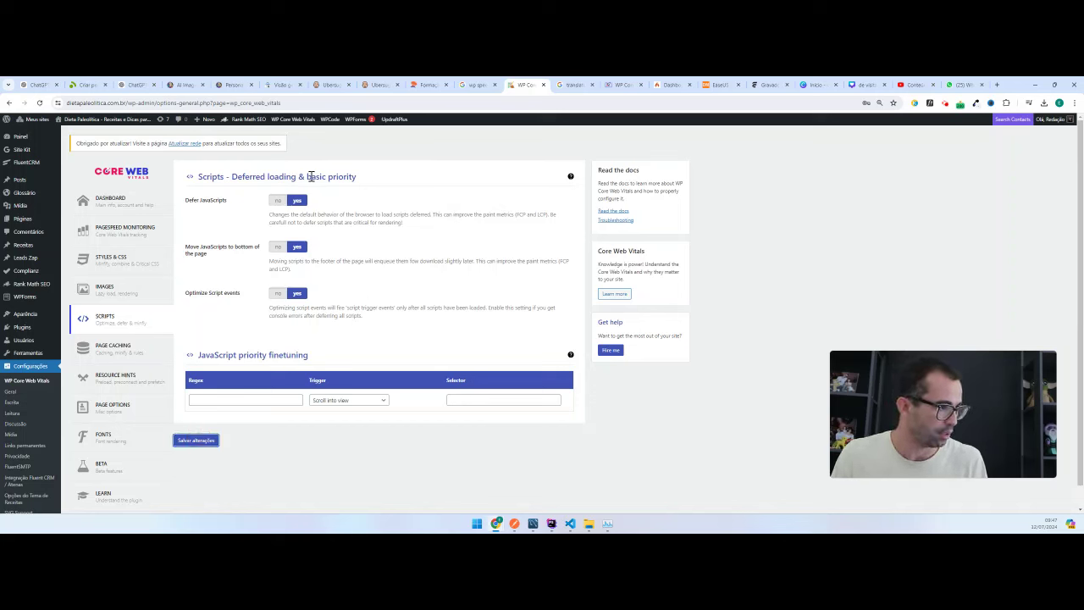
- Examine the JavaScript priority finetuning row: its Regex and Selector fields and the available Trigger options
left_click(248, 399)
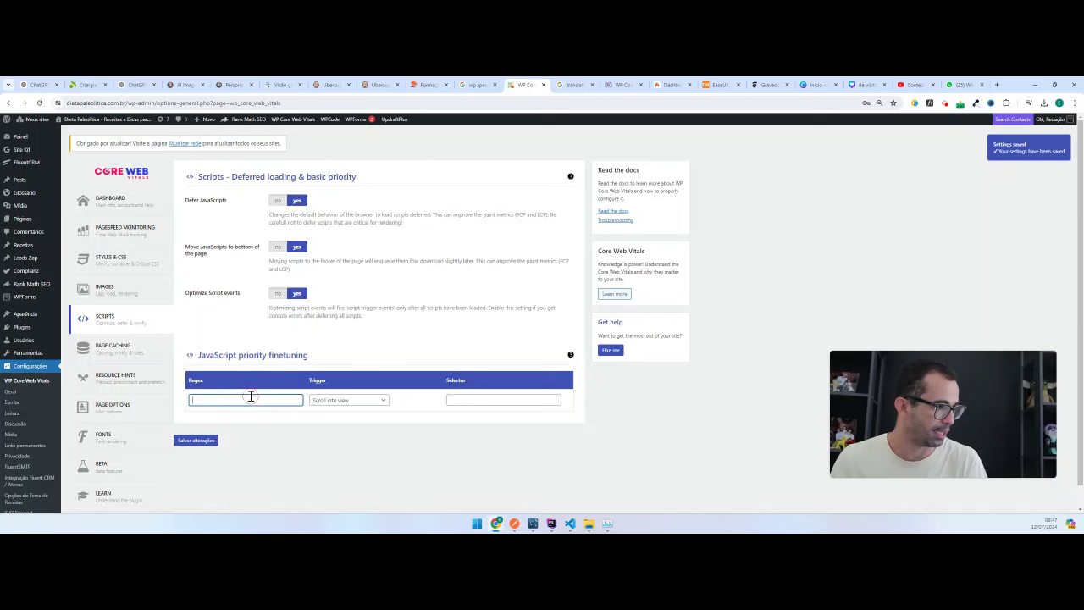
left_click(347, 401)
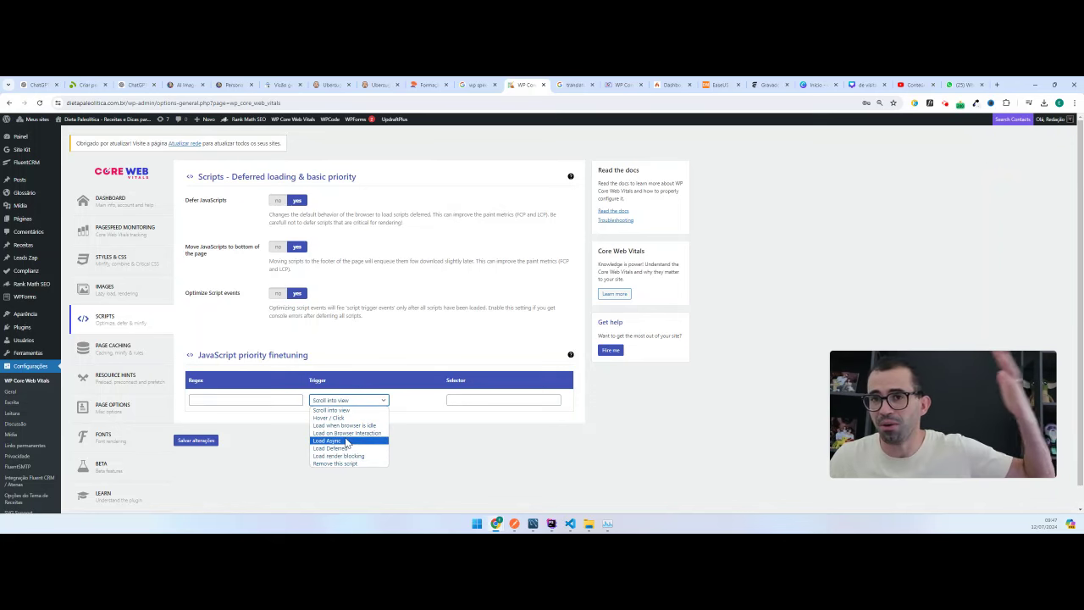
left_click(264, 401)
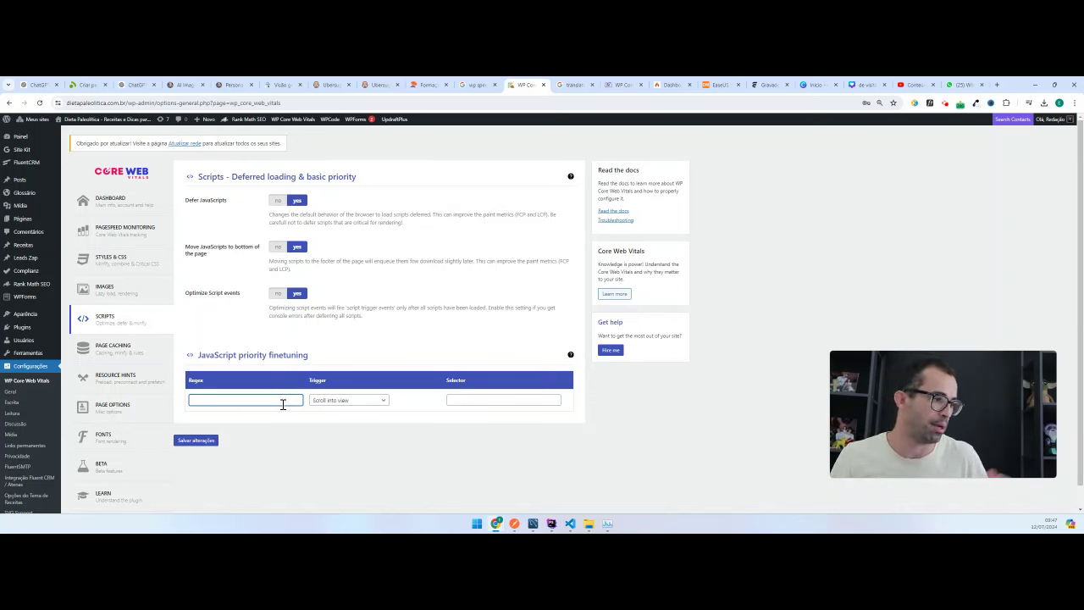
triple_click(287, 356)
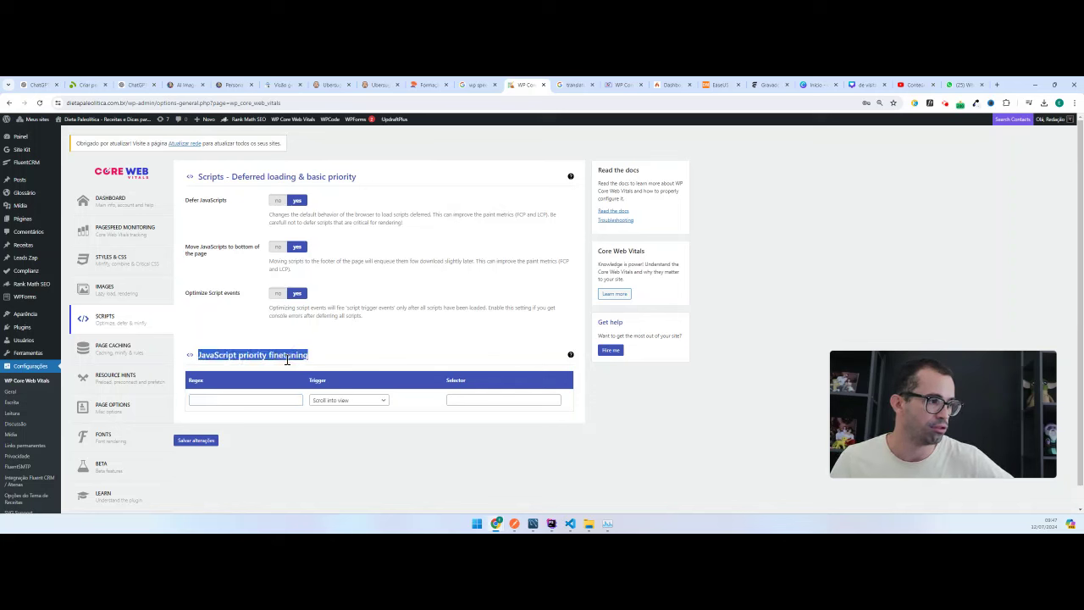
left_click(491, 396)
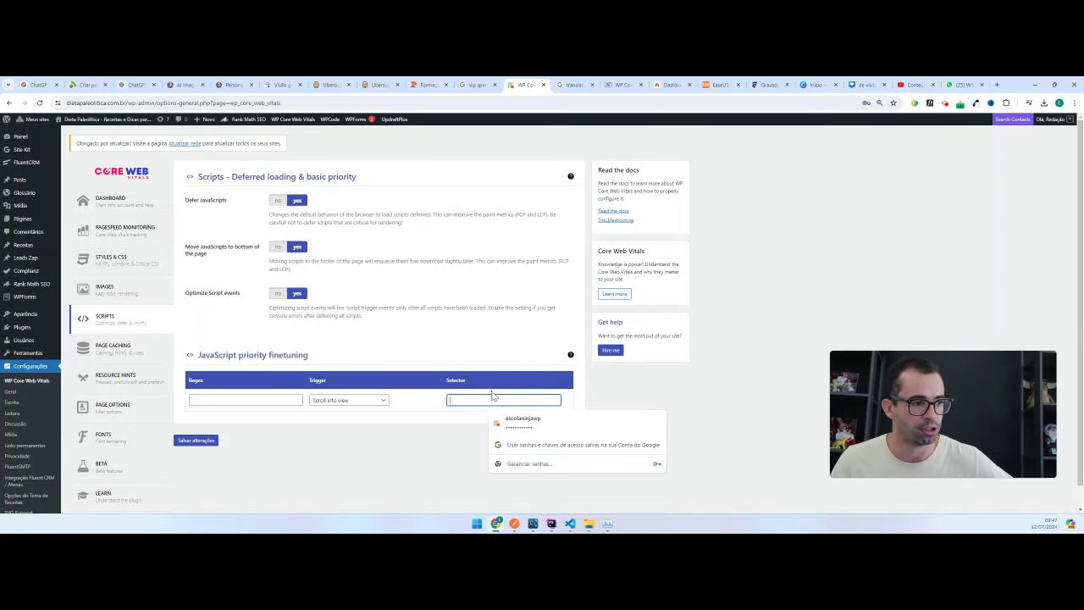
left_click(327, 402)
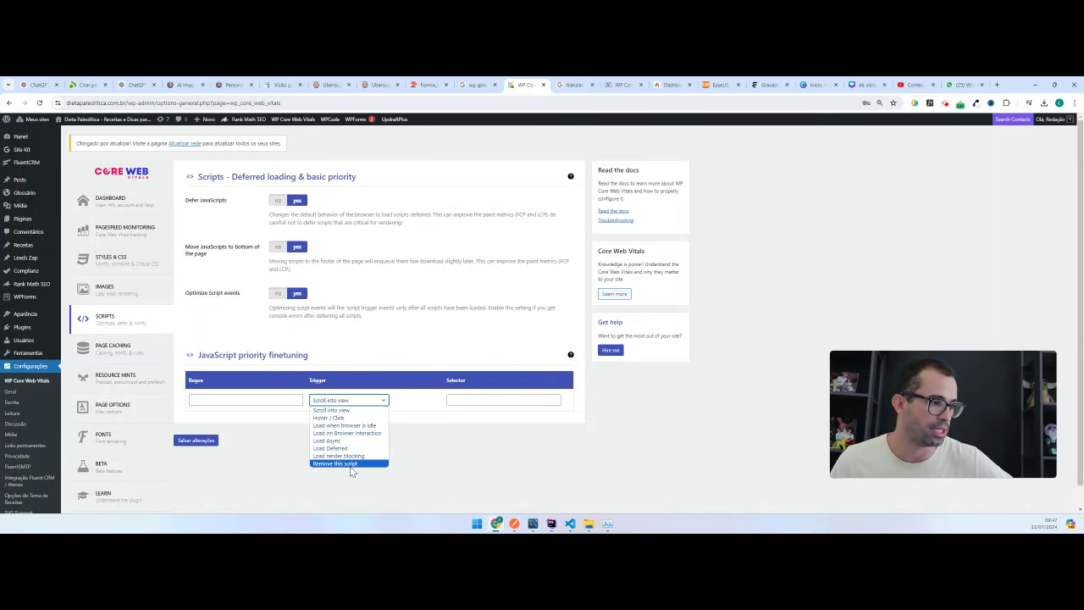
left_click(450, 447)
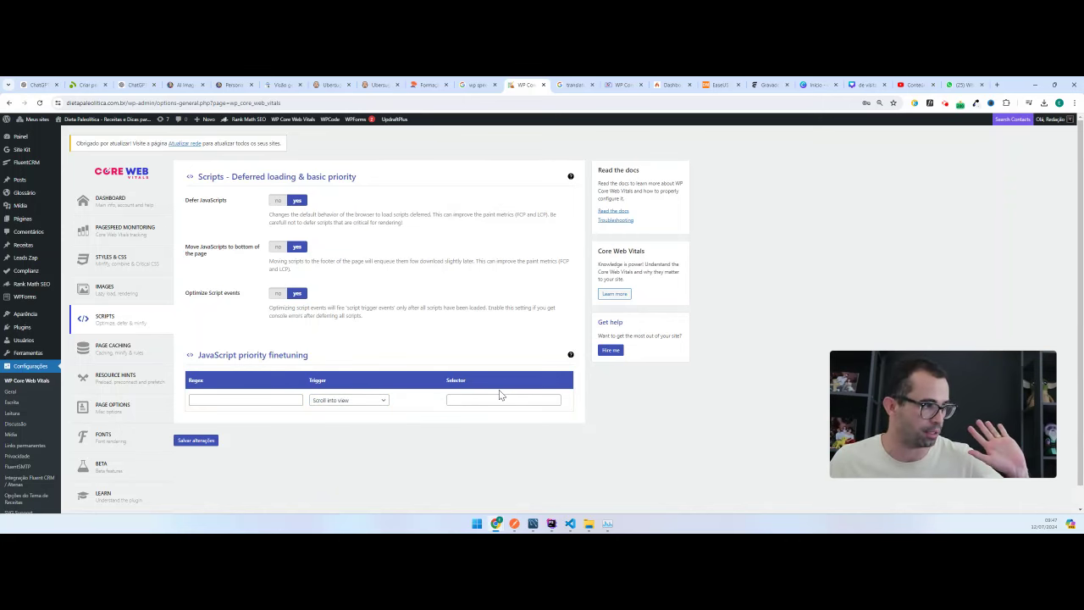
- Open the Page Caching settings and review the full page caching, Cache Time To Live and Bypass cache options
left_click(138, 352)
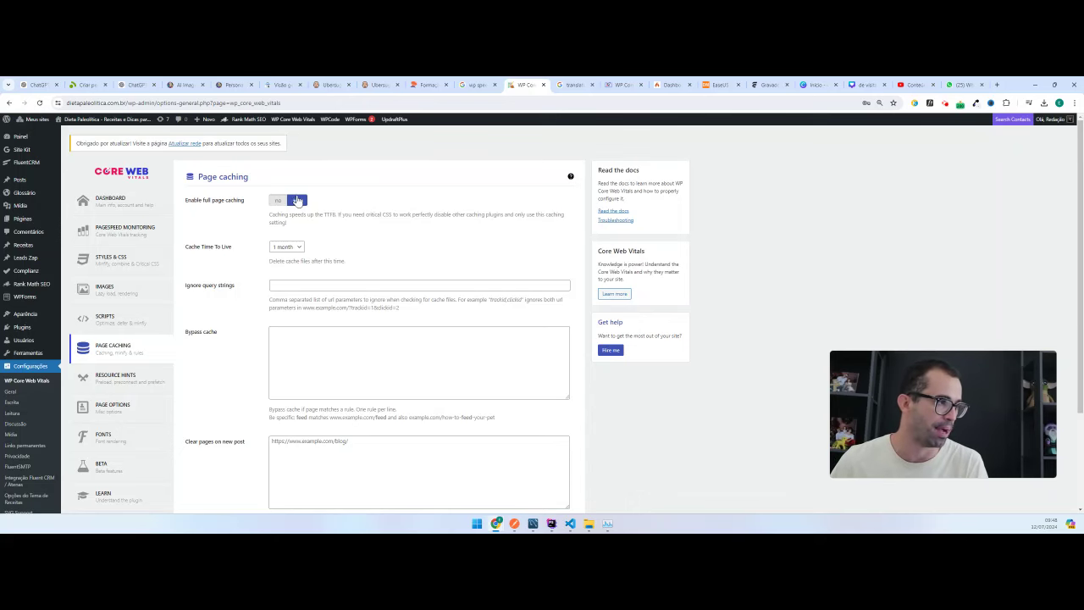
scroll(290, 257, "down", 3)
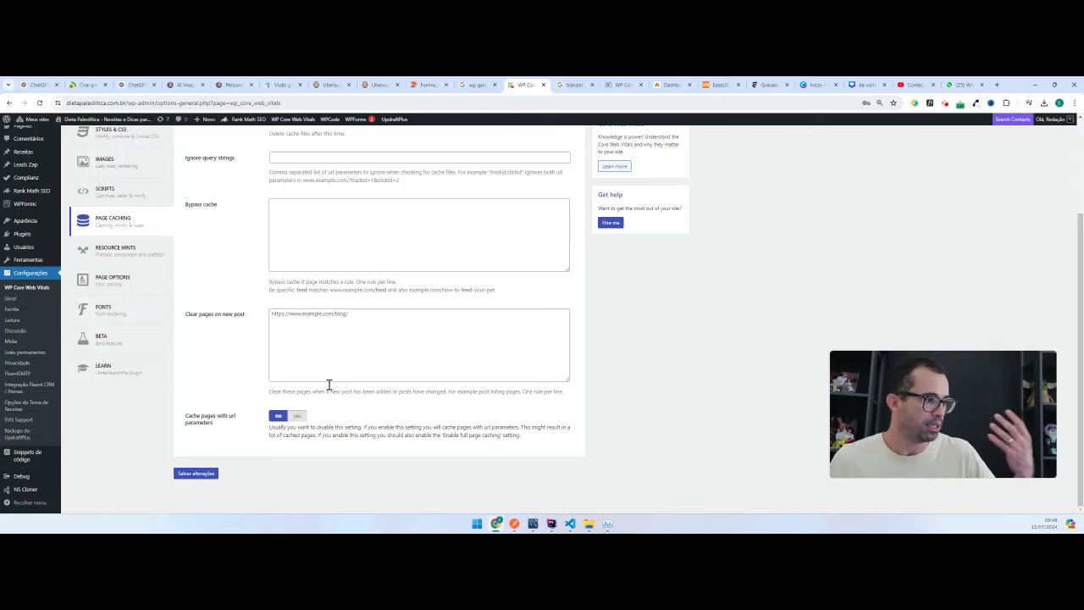
scroll(318, 237, "up", 2)
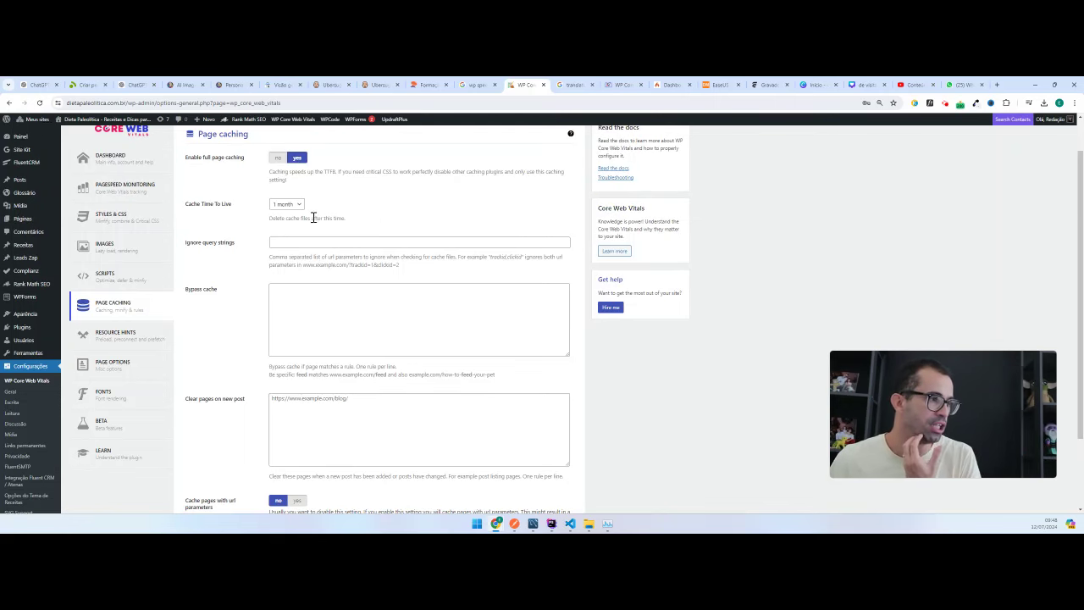
left_click(327, 298)
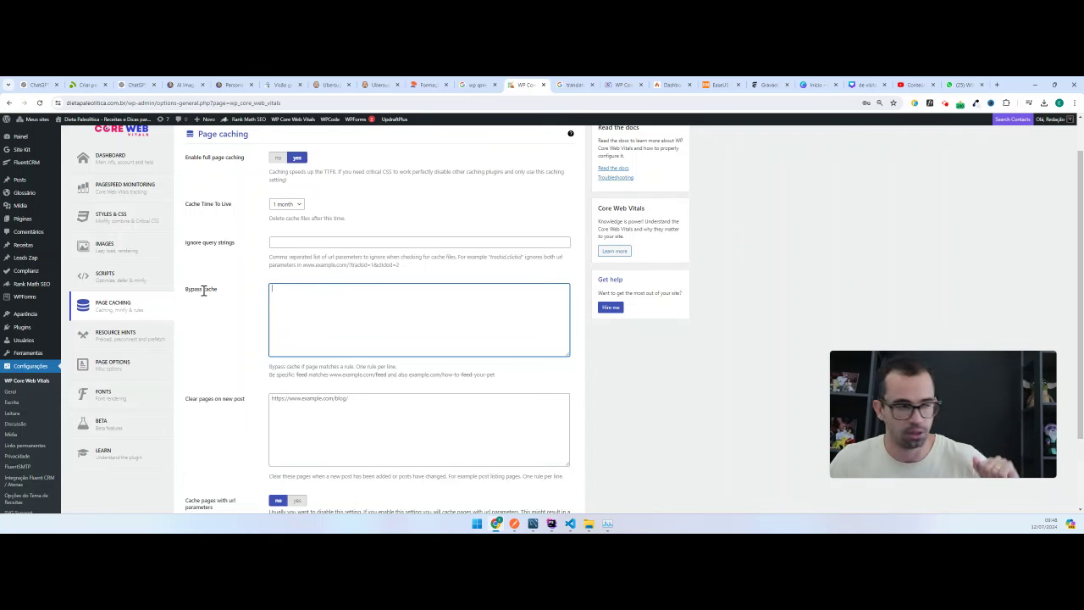
- Open the Resource Hints settings and set the custom resource hint type to preconnect, with its File Url field ready for entry
left_click(116, 330)
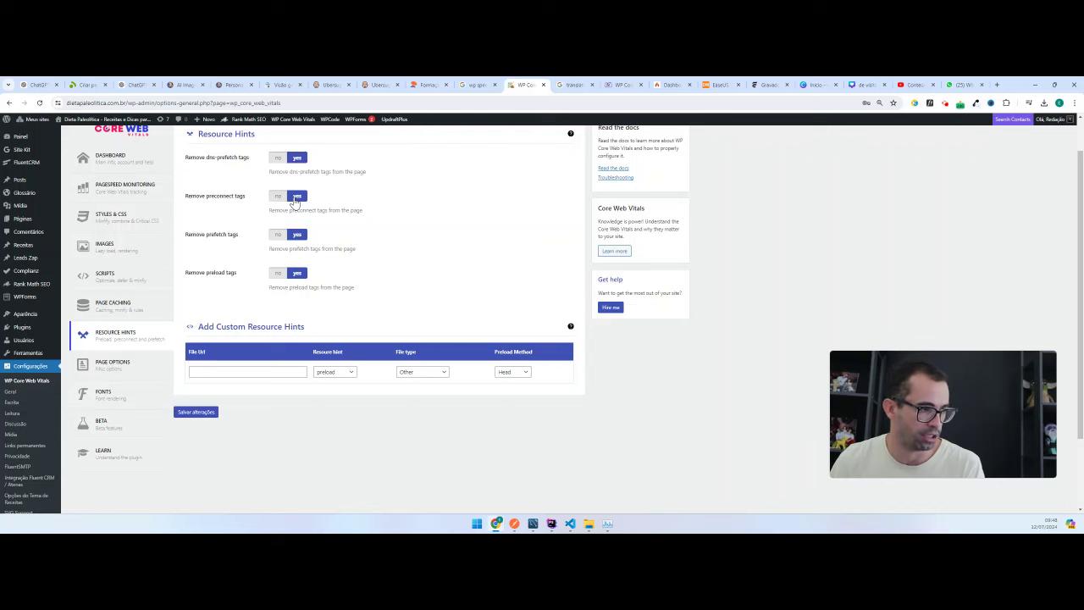
left_click(348, 372)
left_click(319, 373)
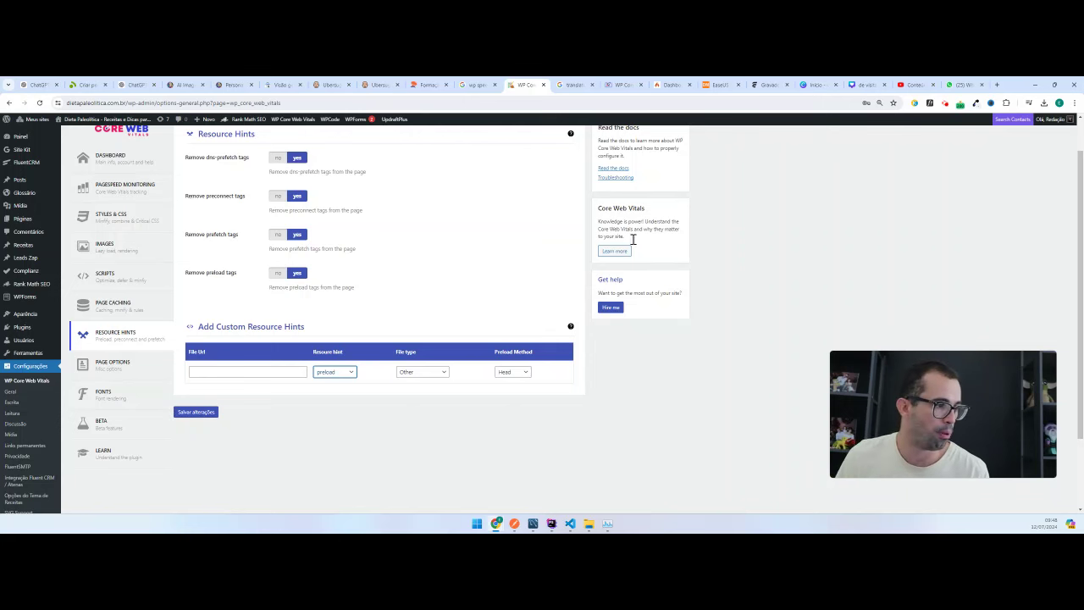
left_click(347, 375)
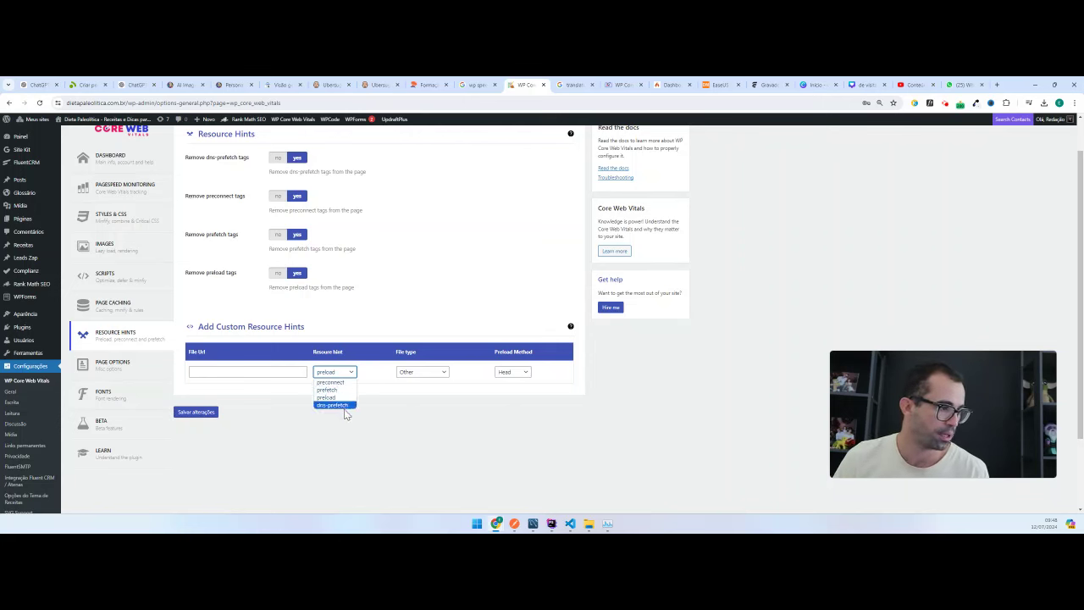
left_click(340, 382)
left_click(291, 371)
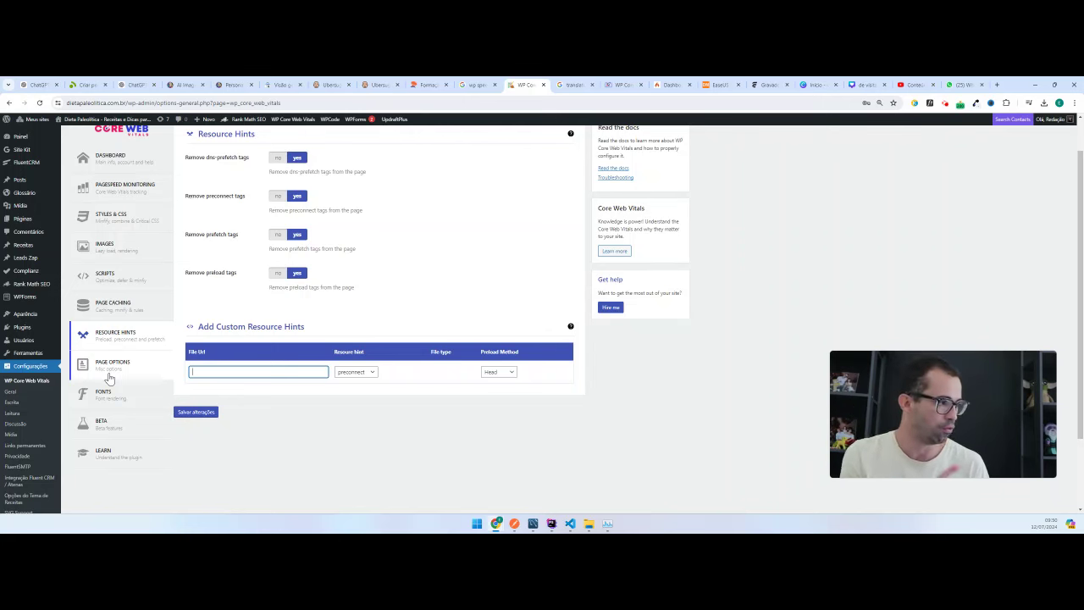
- In the Page Options settings, enable Lazy render the footer, set Prerender or Prefetch links to prefetch, and save
left_click_drag(111, 363, 118, 371)
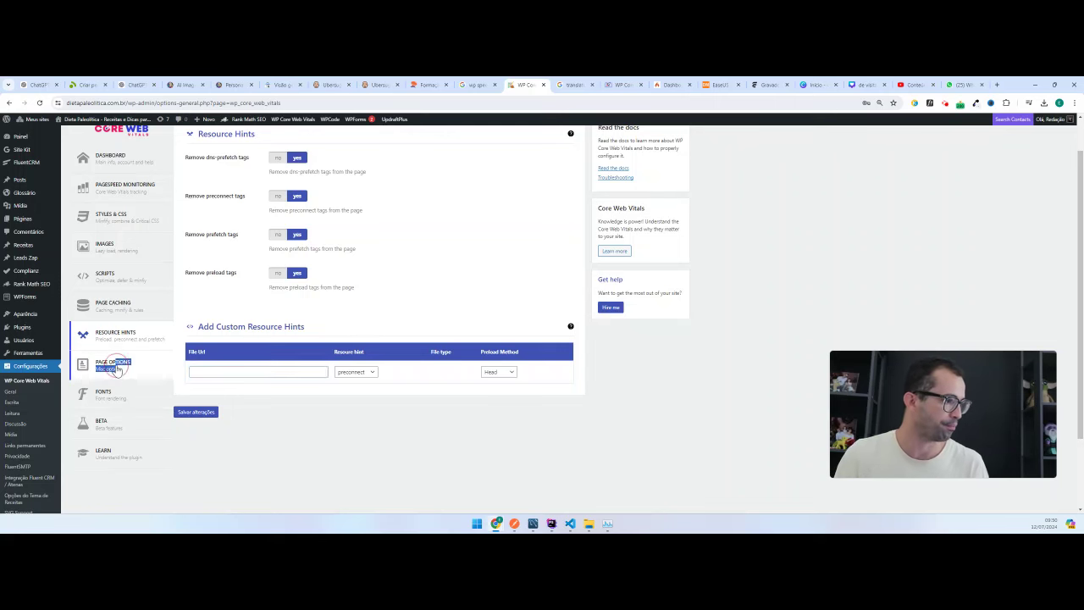
scroll(335, 202, "up", 1)
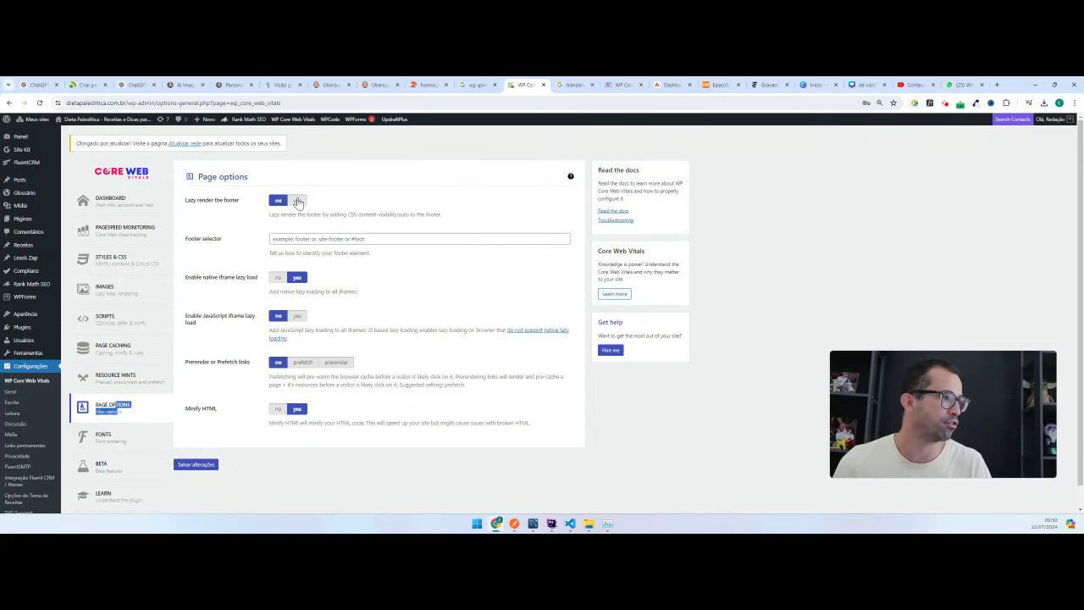
left_click(298, 202)
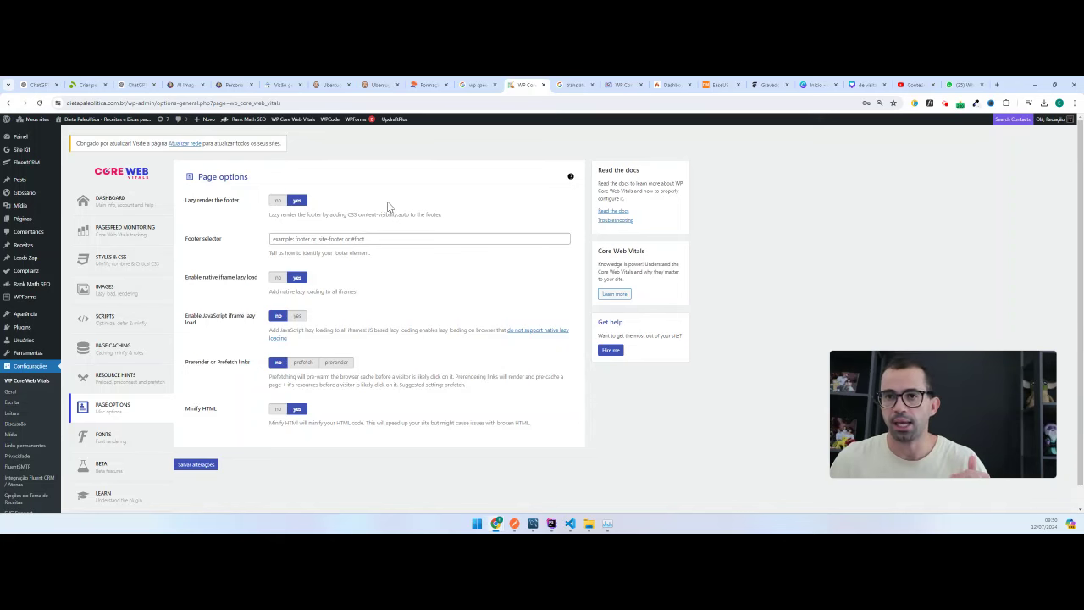
left_click(306, 364)
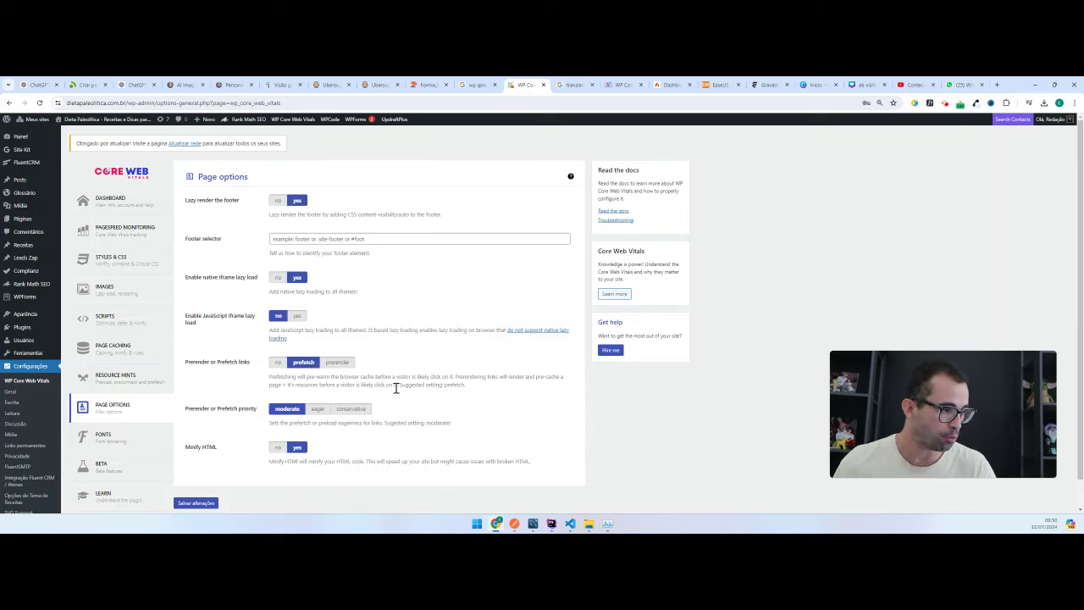
left_click_drag(396, 385, 470, 389)
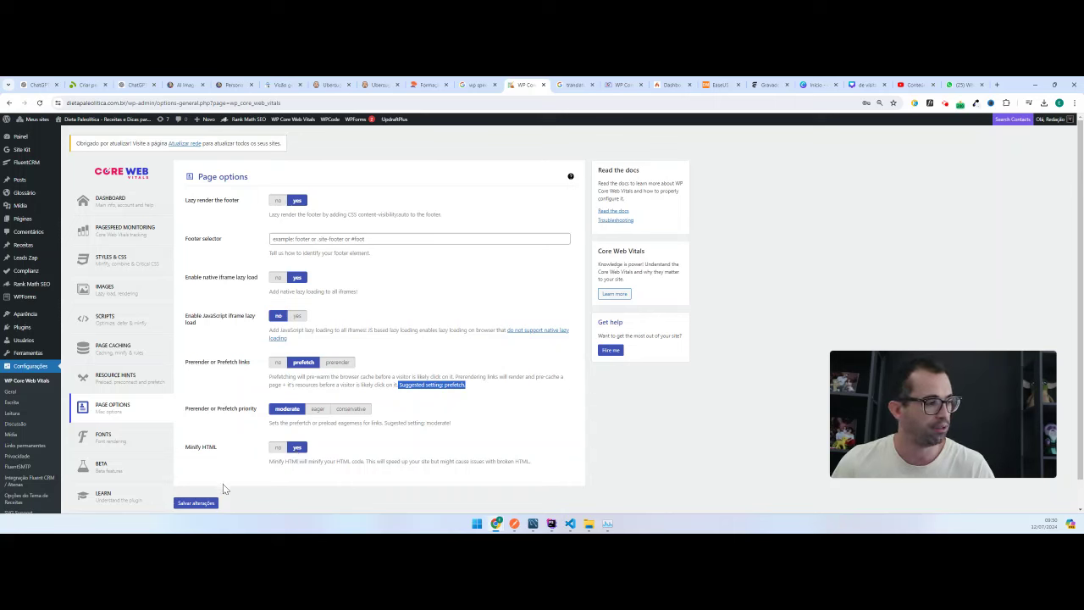
left_click(206, 504)
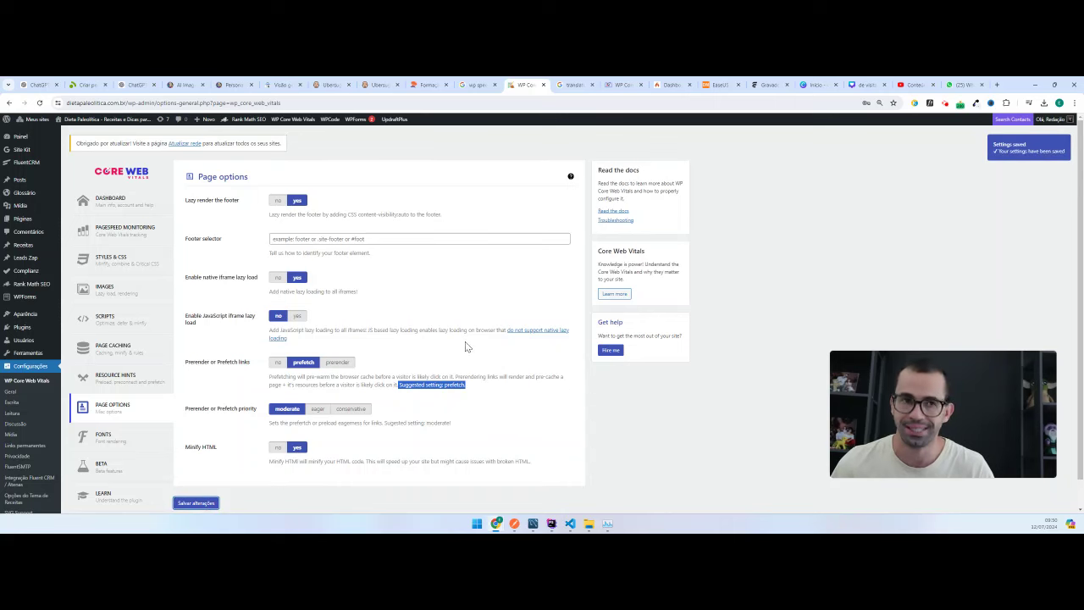
- Review the Fonts settings and the Beta features, including the ultra fast cache option and the NGINX and Apache configurations for AVIF and WebP images
left_click(111, 437)
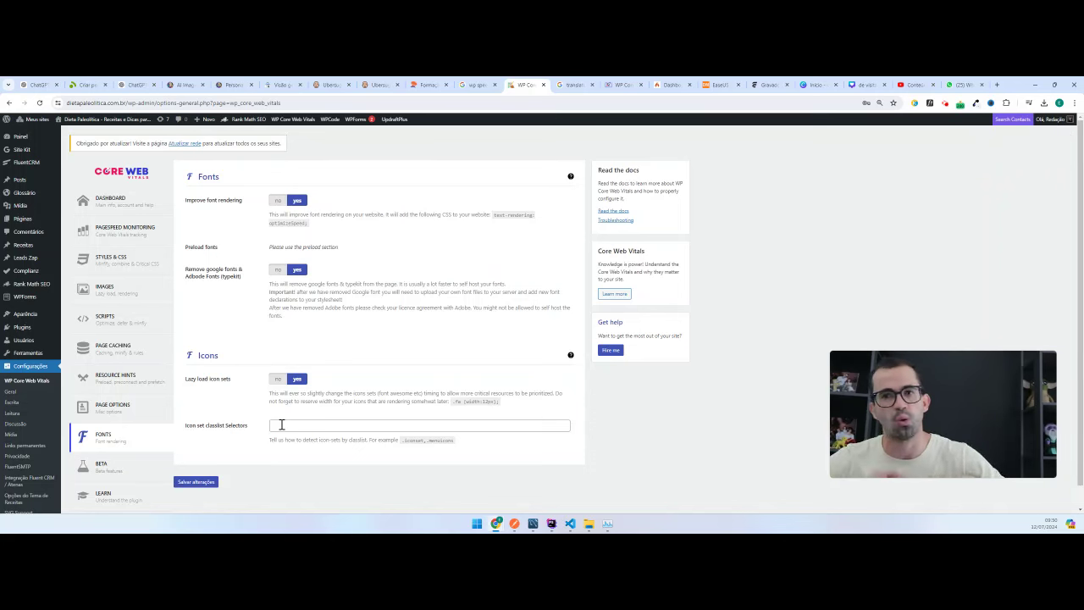
left_click(121, 461)
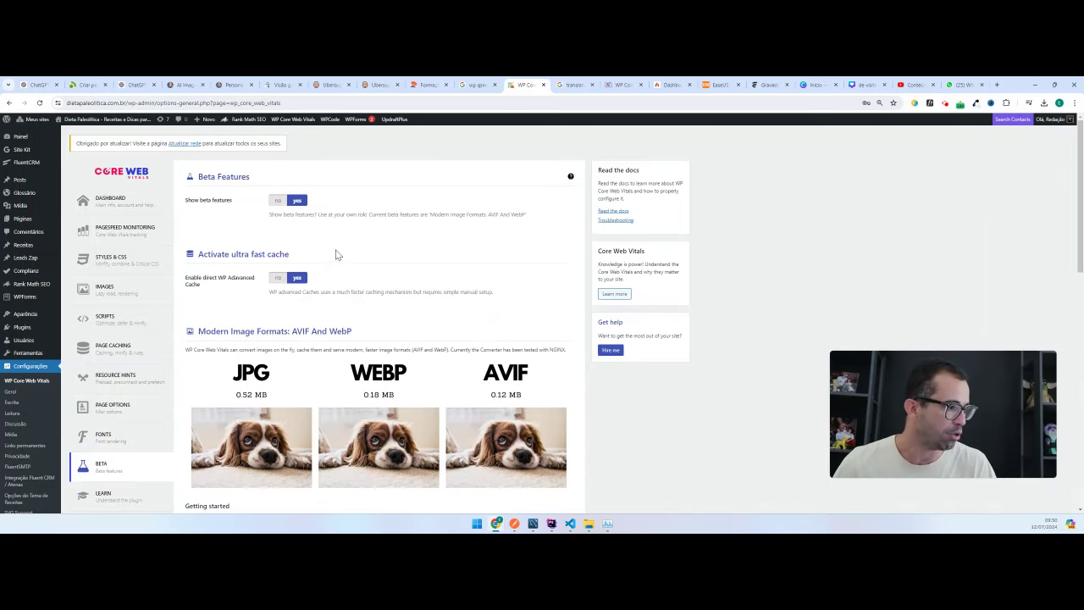
scroll(337, 258, "down", 2)
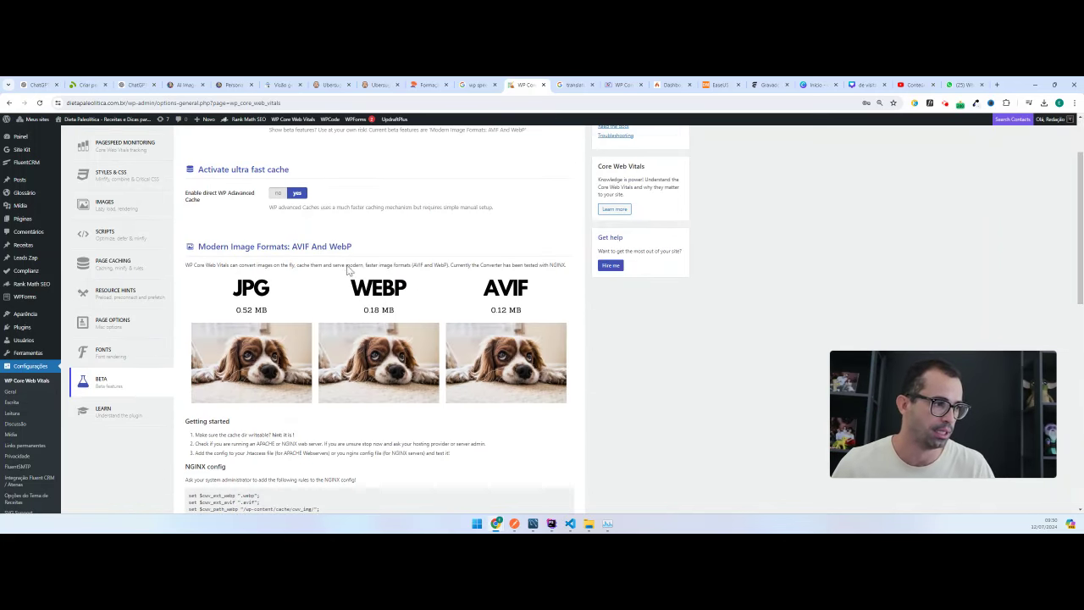
scroll(346, 263, "up", 2)
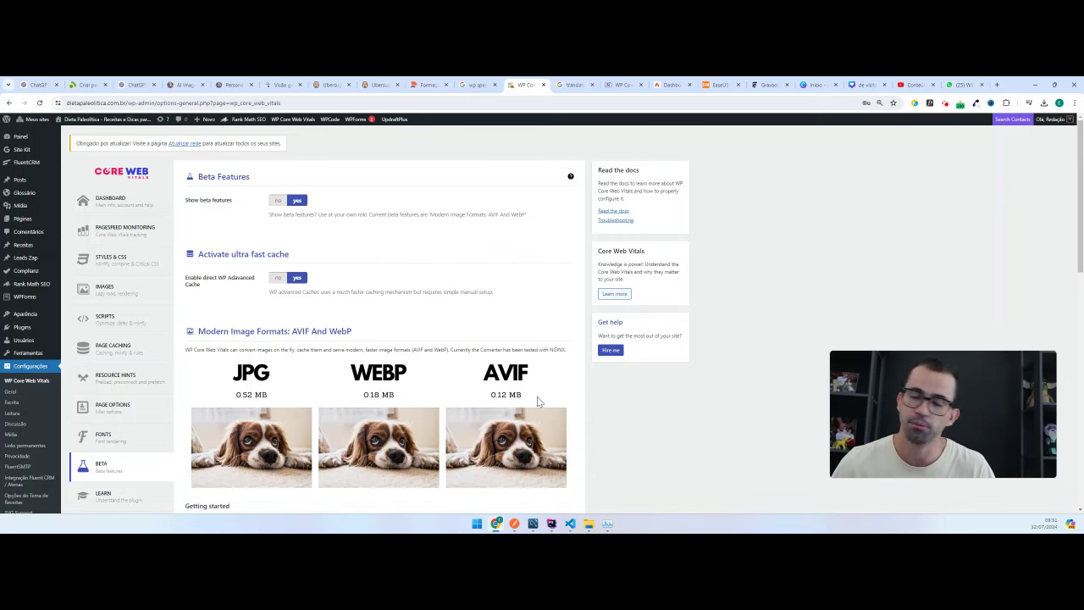
scroll(500, 364, "down", 4)
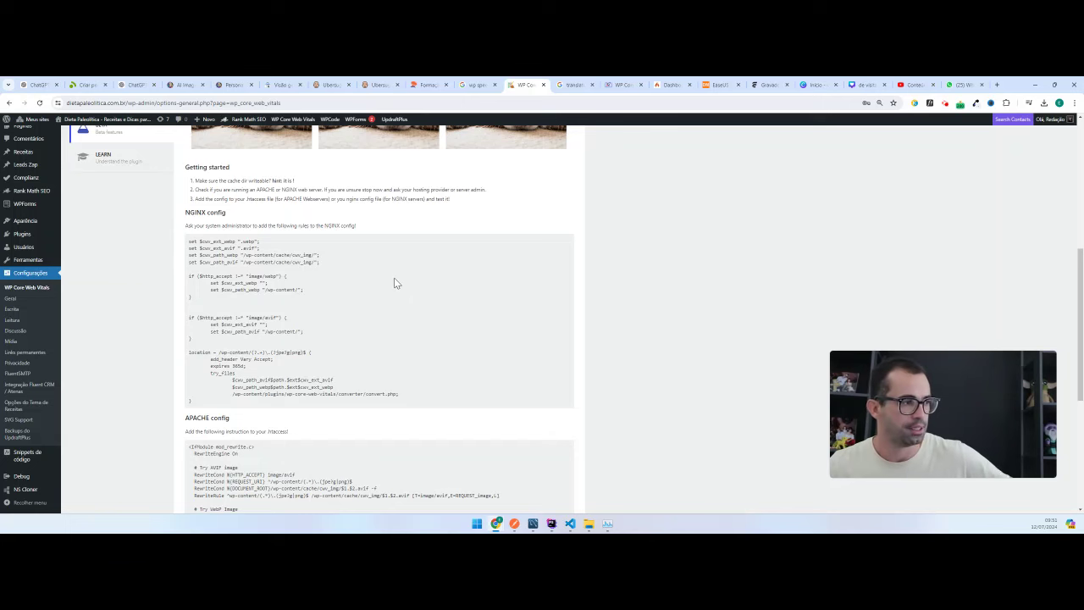
scroll(373, 315, "down", 2)
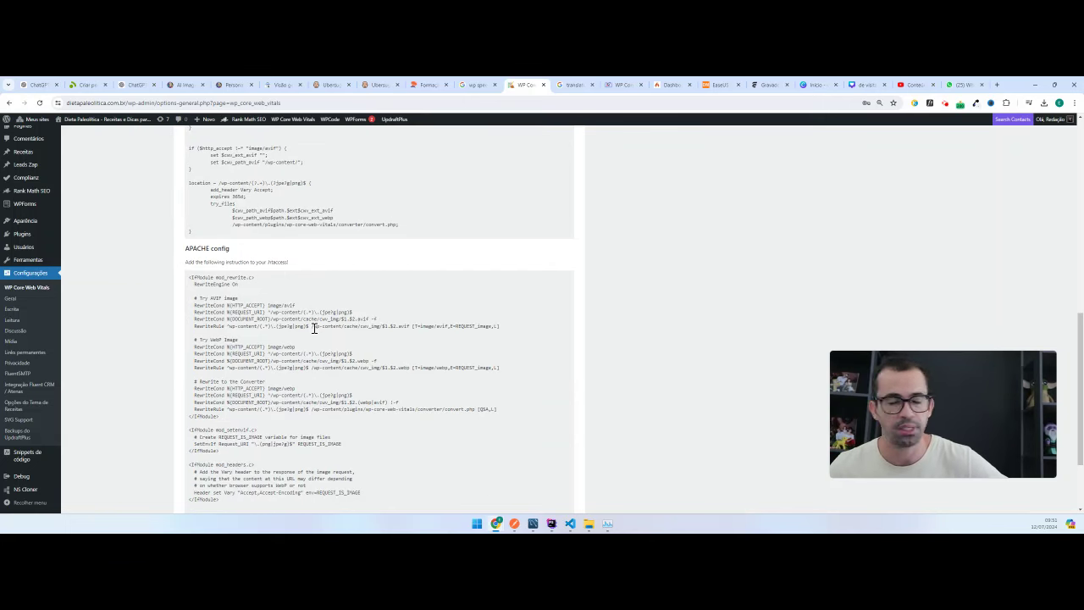
scroll(339, 322, "up", 10)
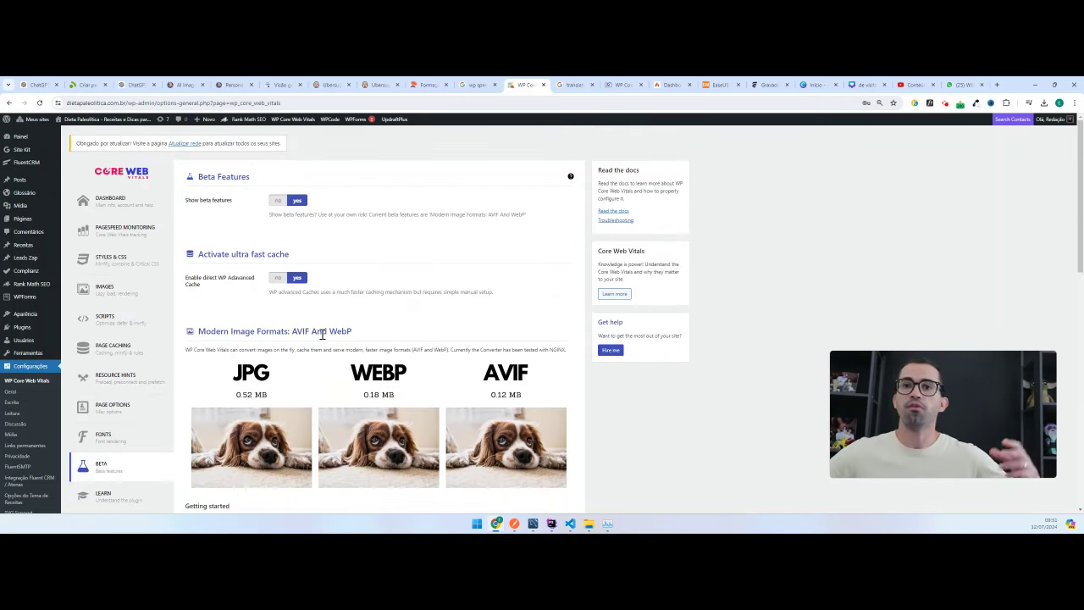